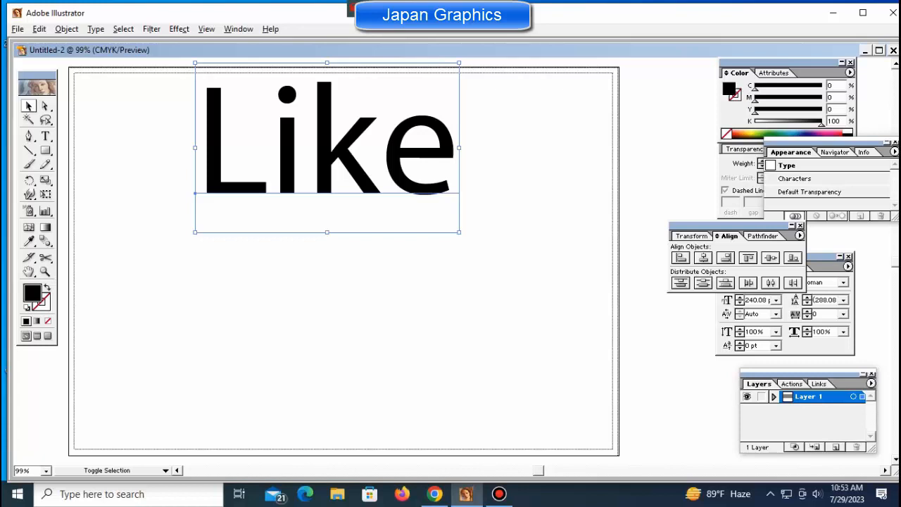
Scale the "Like" text down to about 172.55 pt and move it into the page's upper-right corner.
{"action": "left_click_drag", "start_coordinate": [460, 232], "coordinate": [423, 208]}
{"action": "left_click_drag", "start_coordinate": [405, 178], "coordinate": [572, 146]}
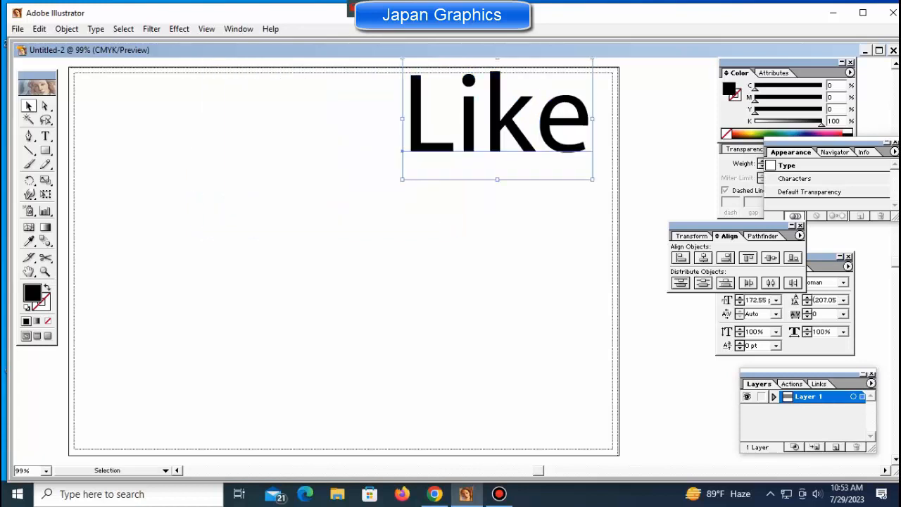
Add a second point text reading "Like" in the empty left half of the page, below the middle.
{"action": "left_click", "coordinate": [46, 136]}
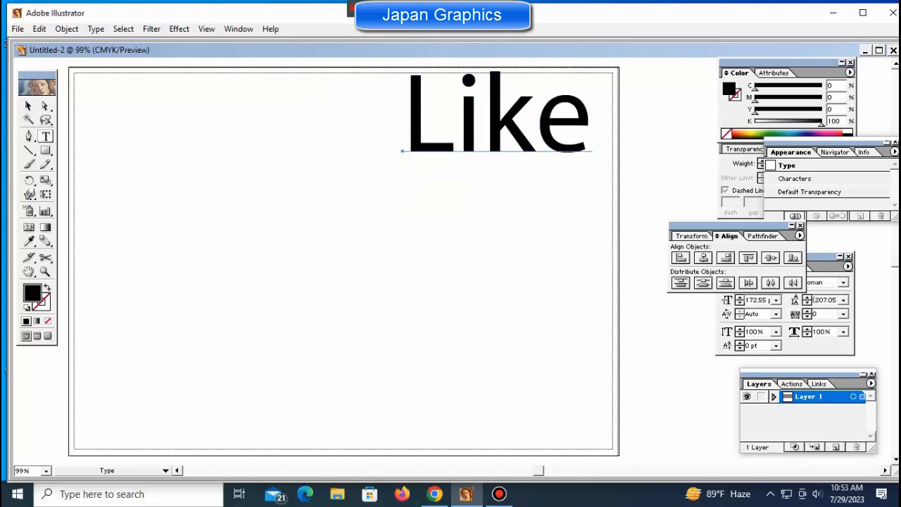
{"action": "left_click", "coordinate": [190, 279]}
{"action": "type", "text": "Like"}
{"action": "key", "text": "Escape"}
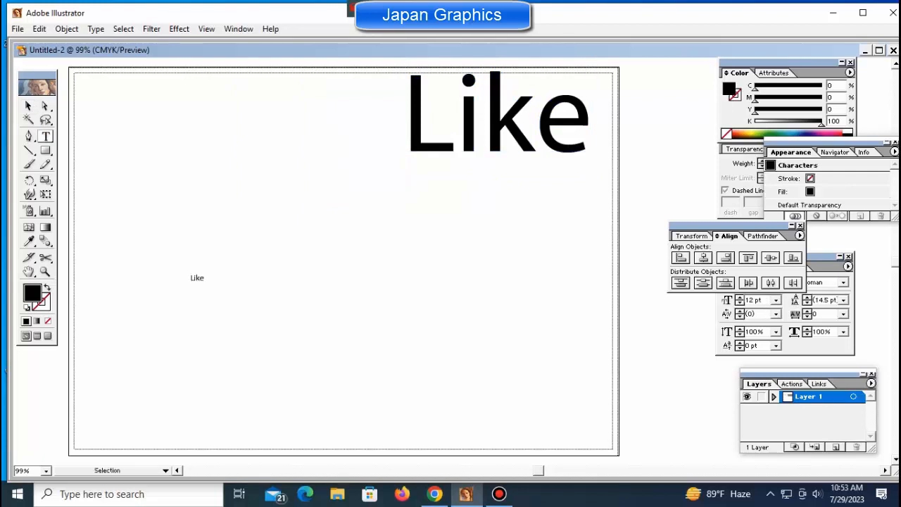
Select the new small "Like" text and set its font size to 40 pt.
{"action": "left_click", "coordinate": [28, 105]}
{"action": "left_click_drag", "start_coordinate": [168, 233], "coordinate": [221, 305]}
{"action": "key", "text": "ctrl+t"}
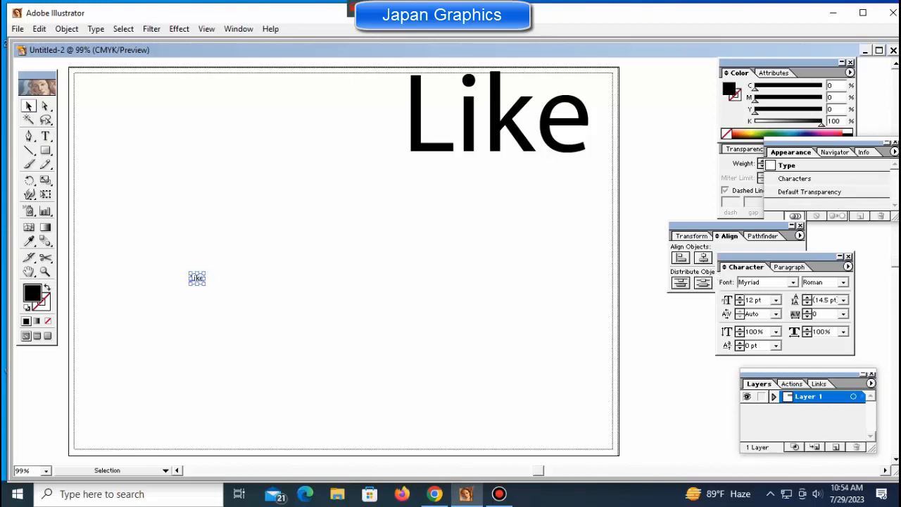
{"action": "double_click", "coordinate": [754, 300]}
{"action": "type", "text": "40"}
{"action": "key", "text": "Return"}
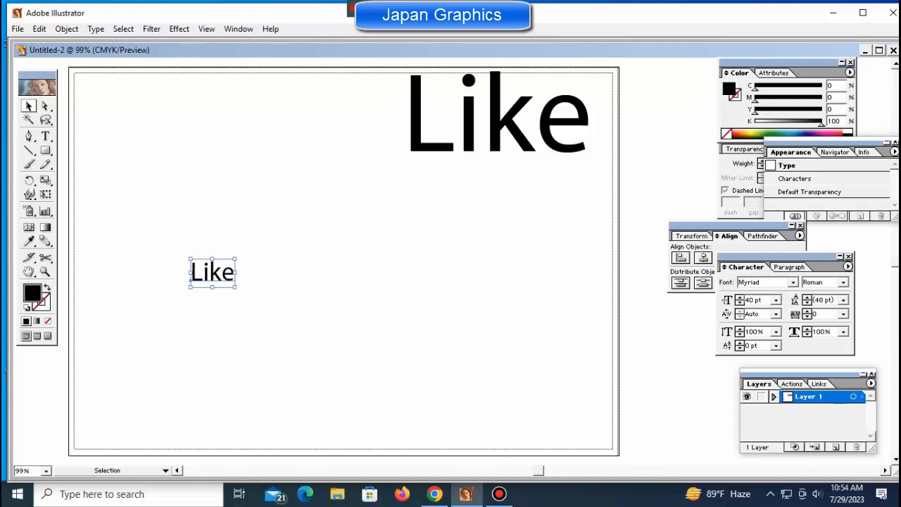
Set the second "Like" text's font size to 150 pt and move it up beside the first one.
{"action": "double_click", "coordinate": [753, 300]}
{"action": "type", "text": "150"}
{"action": "key", "text": "Return"}
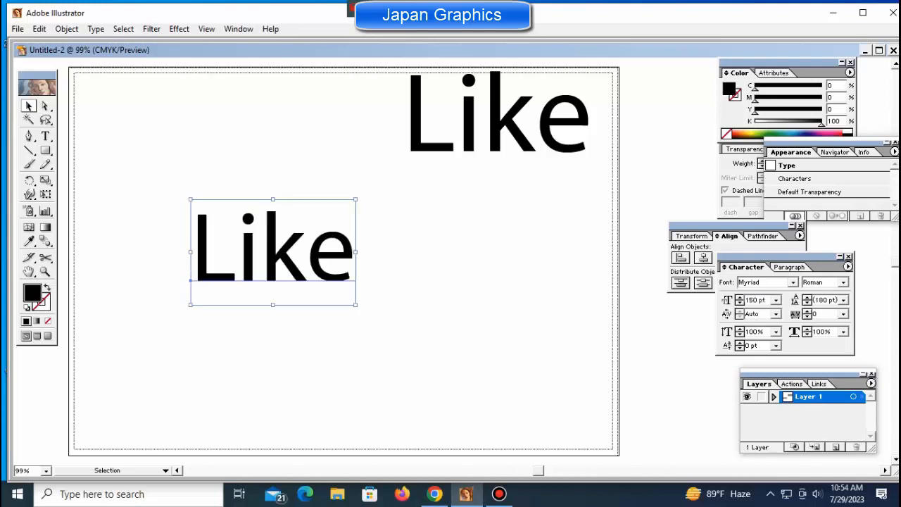
{"action": "left_click_drag", "start_coordinate": [274, 246], "coordinate": [281, 108]}
{"action": "left_click", "coordinate": [282, 204]}
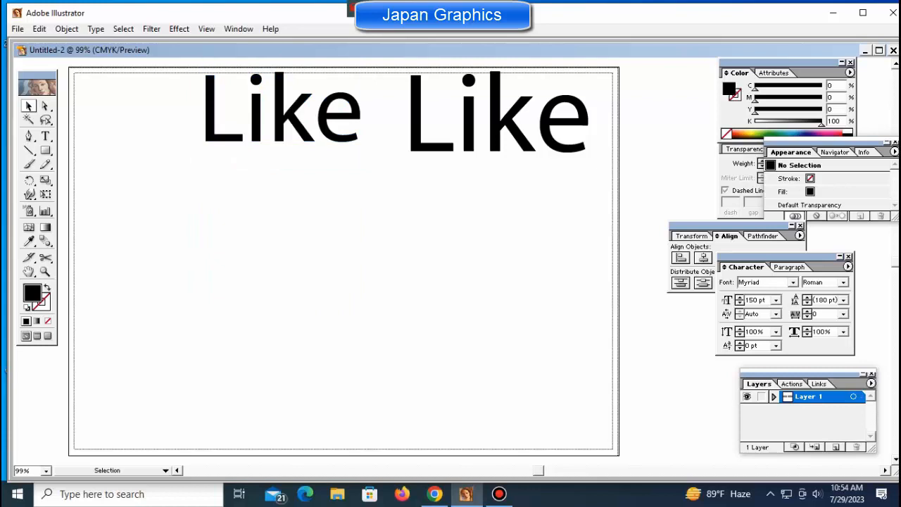
Add a third point text reading "Like" in the middle of the page, below the top pair.
{"action": "left_click", "coordinate": [46, 135]}
{"action": "left_click", "coordinate": [236, 288]}
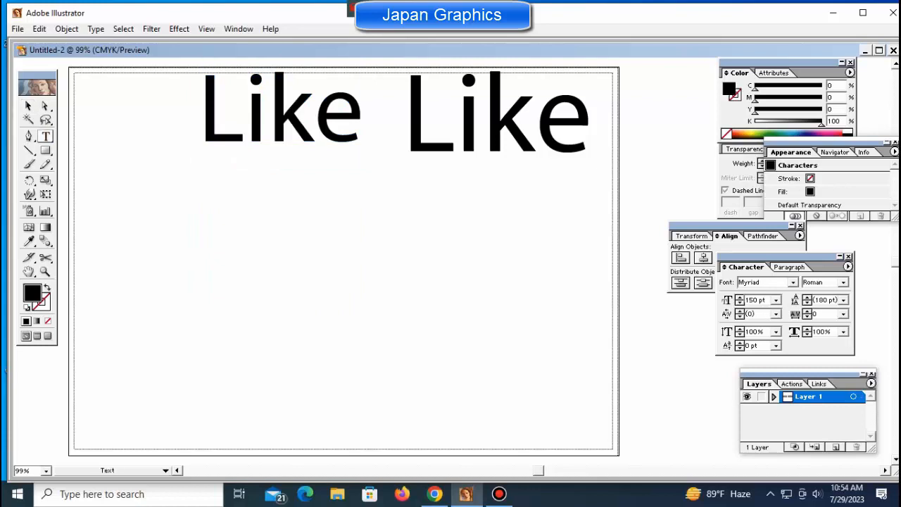
{"action": "type", "text": "Like"}
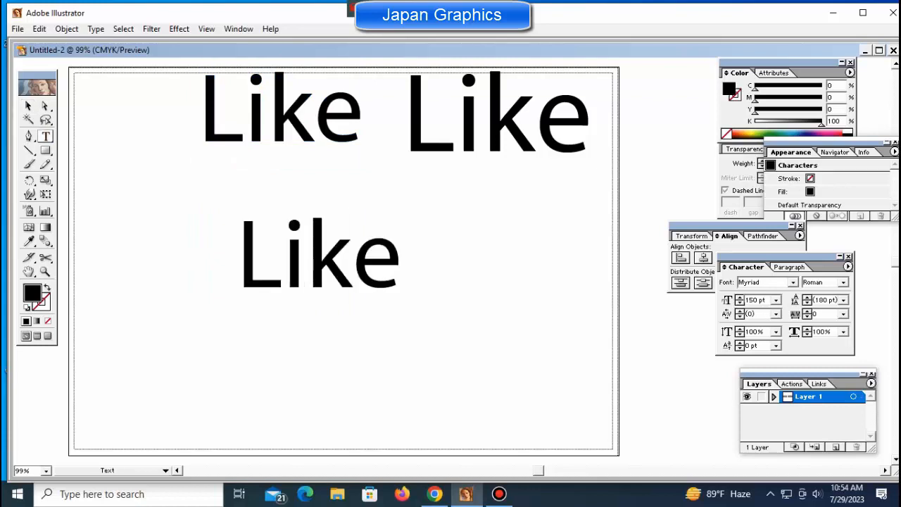
{"action": "key", "text": "ctrl+Return"}
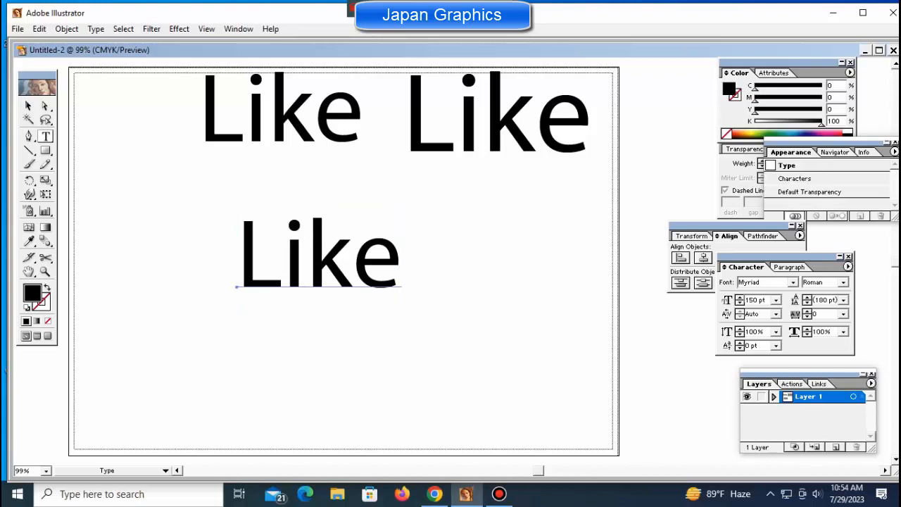
Set the third "Like" text's font size to 200 pt and move it to the page's left edge.
{"action": "double_click", "coordinate": [755, 300]}
{"action": "type", "text": "200"}
{"action": "key", "text": "Return"}
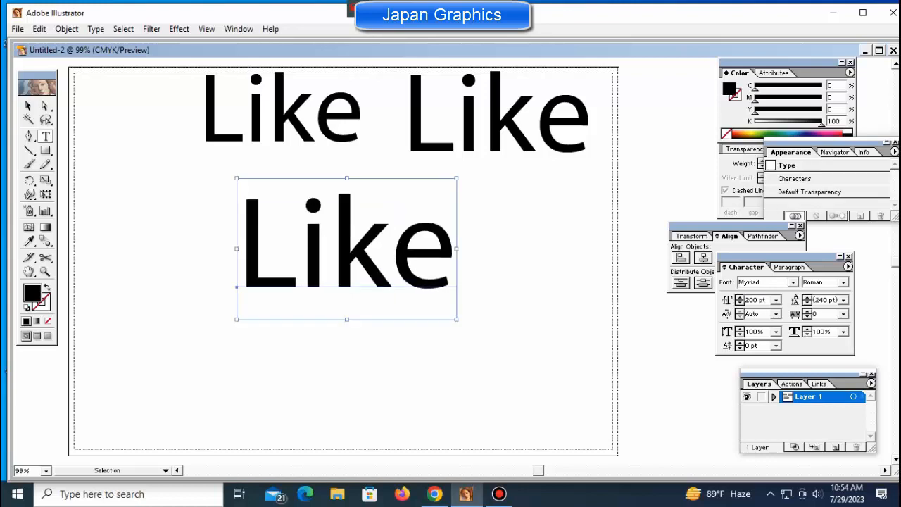
{"action": "left_click_drag", "start_coordinate": [346, 246], "coordinate": [181, 234]}
{"action": "key", "text": "ctrl+shift+a"}
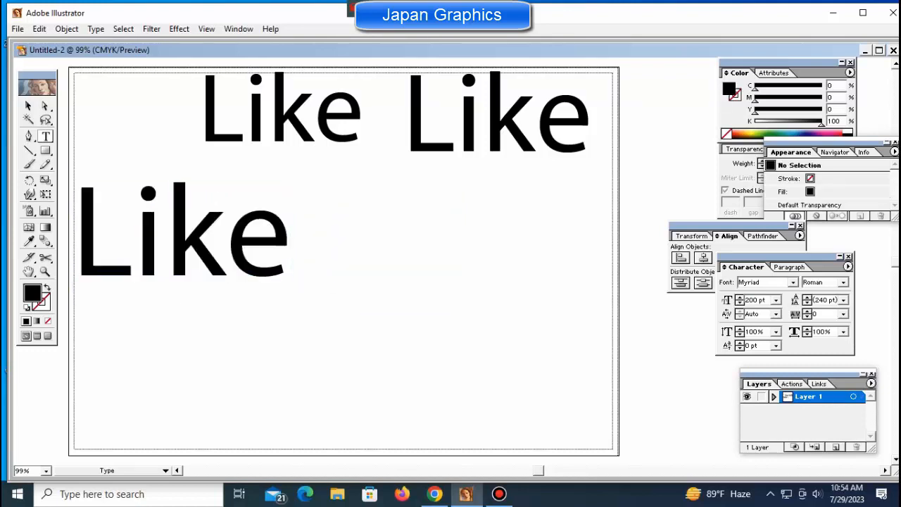
Add a fourth point text reading "Like" in the right half of the page, below the upper-right one.
{"action": "left_click", "coordinate": [420, 260]}
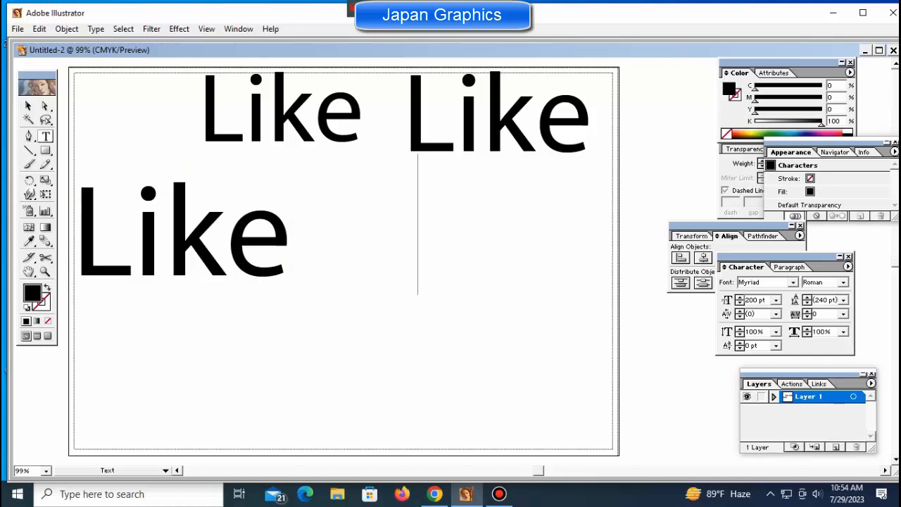
{"action": "type", "text": "Like"}
{"action": "key", "text": "ctrl"}
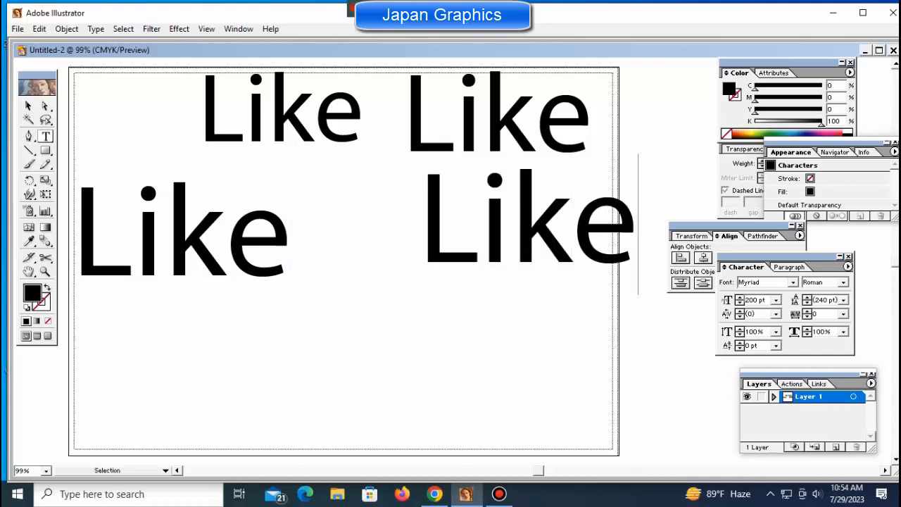
Move the fourth "Like" down and left toward the page centre, and shift the upper-right "Like" slightly down.
{"action": "left_click_drag", "start_coordinate": [528, 236], "coordinate": [447, 288]}
{"action": "left_click_drag", "start_coordinate": [496, 118], "coordinate": [503, 158]}
{"action": "key", "text": "ctrl+shift+a"}
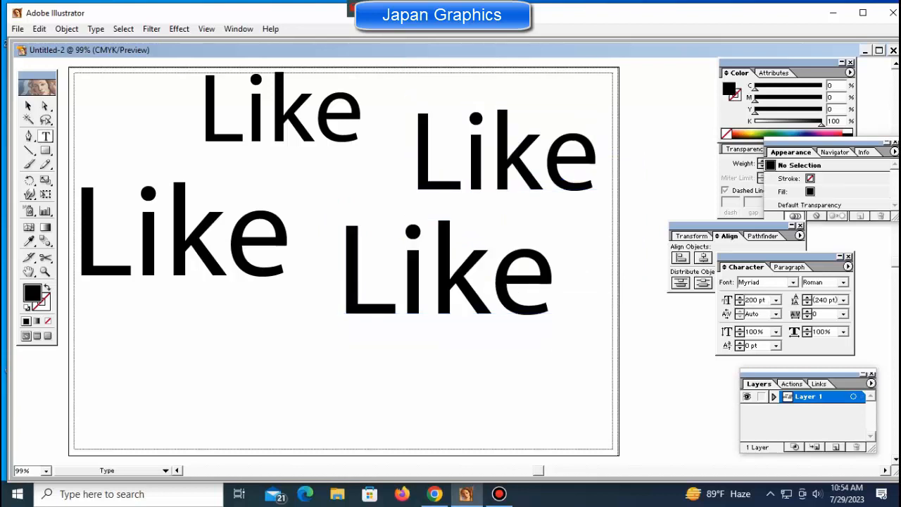
Fill the upper-right "Like" text with magenta by setting M to 100% and K to 0%.
{"action": "left_click", "coordinate": [282, 116], "text": "ctrl"}
{"action": "left_click", "coordinate": [503, 157], "text": "ctrl"}
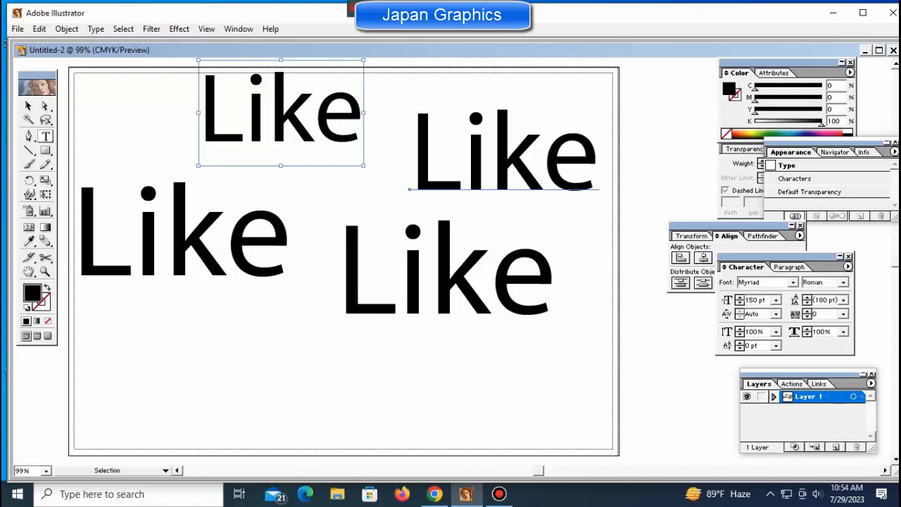
{"action": "double_click", "coordinate": [832, 98]}
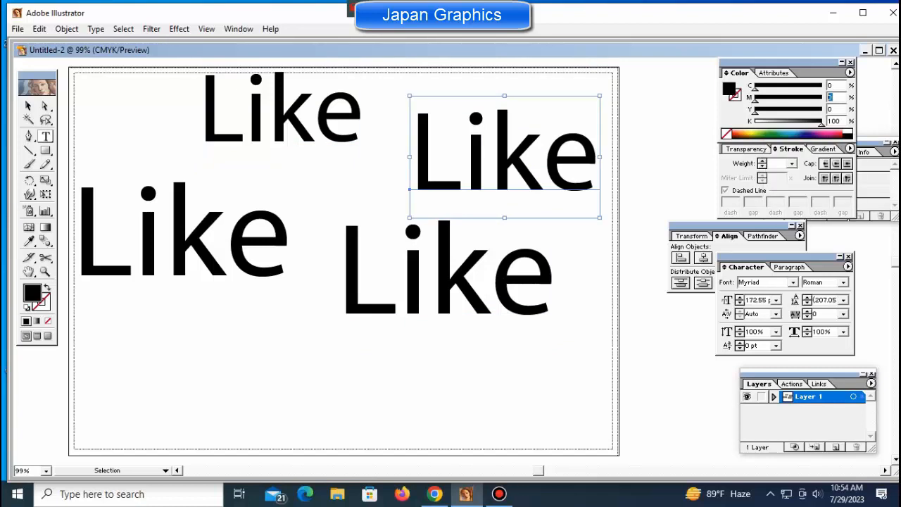
{"action": "type", "text": "100"}
{"action": "key", "text": "Tab"}
{"action": "key", "text": "Tab"}
{"action": "type", "text": "0"}
{"action": "key", "text": "Return"}
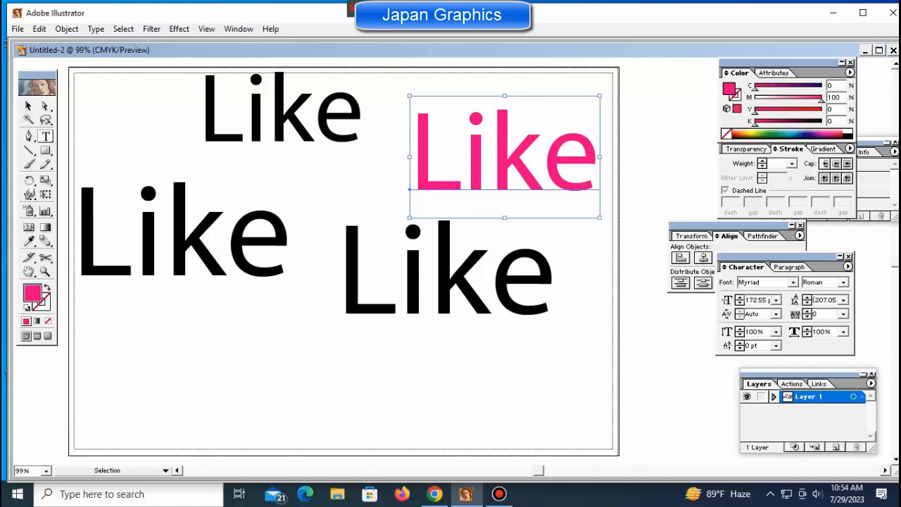
Fill the "Like" text at the page's left edge with yellow, using Y 100% and K 0%.
{"action": "left_click", "coordinate": [184, 243], "text": "ctrl"}
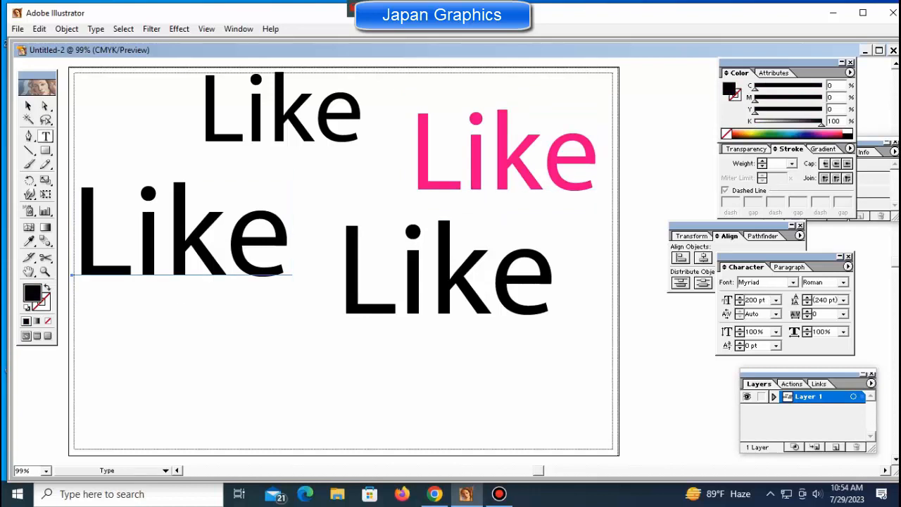
{"action": "key", "text": "Tab"}
{"action": "key", "text": "Tab"}
{"action": "type", "text": "100"}
{"action": "key", "text": "Tab"}
{"action": "type", "text": "0"}
{"action": "key", "text": "Return"}
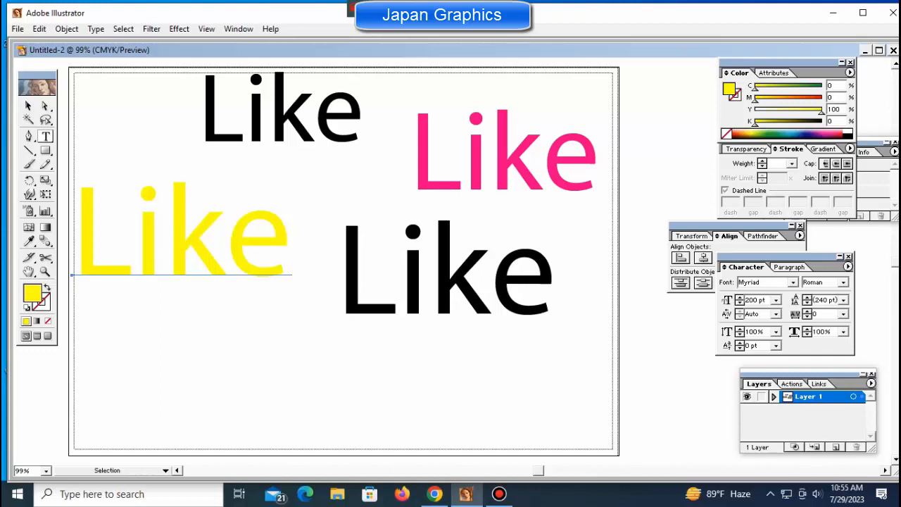
{"action": "key", "text": "ctrl+shift+a"}
Fill the lower-right "Like" text with C 100%, M 100% and K 0%, and move it further down the page.
{"action": "left_click", "coordinate": [444, 282], "text": "ctrl"}
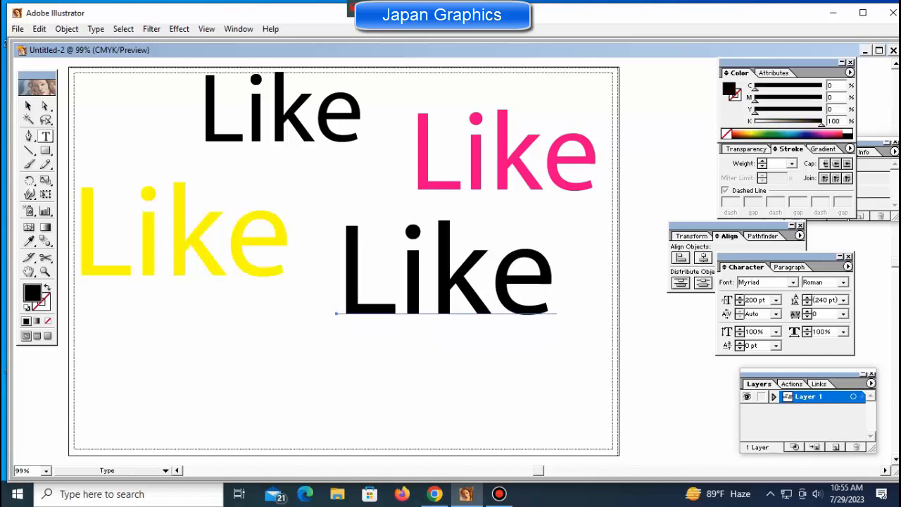
{"action": "double_click", "coordinate": [832, 85]}
{"action": "type", "text": "100"}
{"action": "key", "text": "Tab"}
{"action": "type", "text": "100"}
{"action": "key", "text": "Tab"}
{"action": "key", "text": "Tab"}
{"action": "type", "text": "0"}
{"action": "key", "text": "Return"}
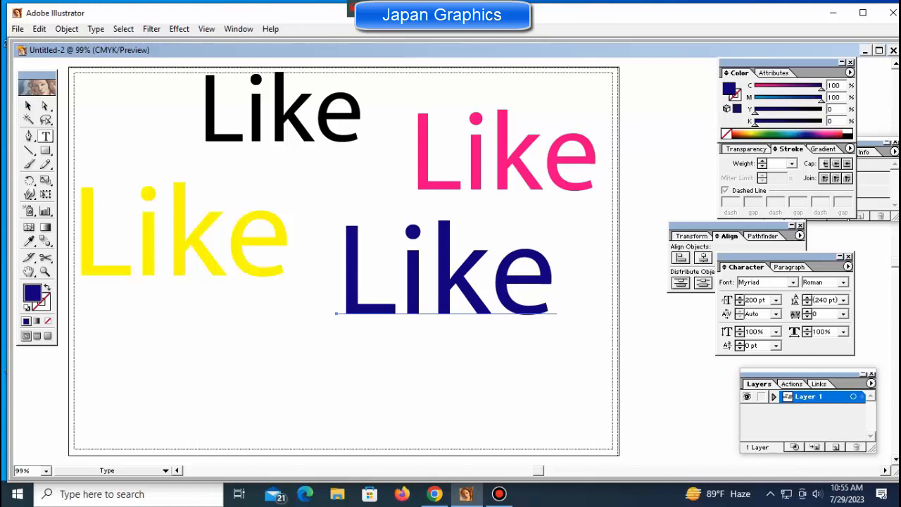
{"action": "left_click_drag", "start_coordinate": [336, 313], "coordinate": [361, 370]}
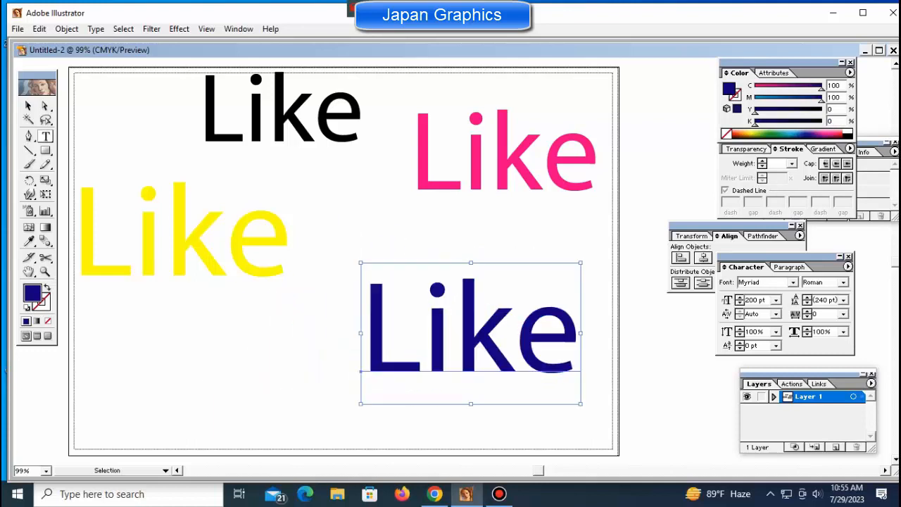
{"action": "key", "text": "ctrl+shift+a"}
Align the top edges of the black and magenta "Like" texts.
{"action": "left_click", "coordinate": [283, 116], "text": "ctrl"}
{"action": "left_click", "coordinate": [503, 160], "text": "ctrl+shift"}
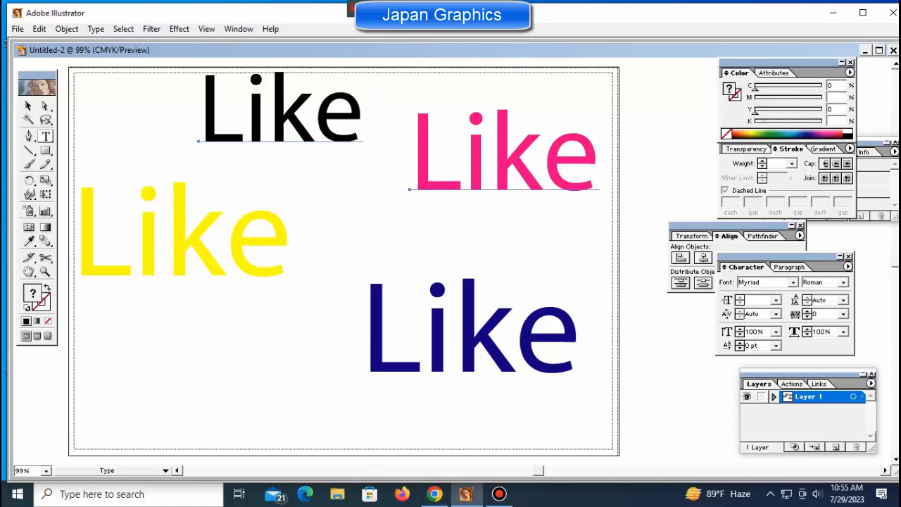
{"action": "left_click", "coordinate": [730, 236]}
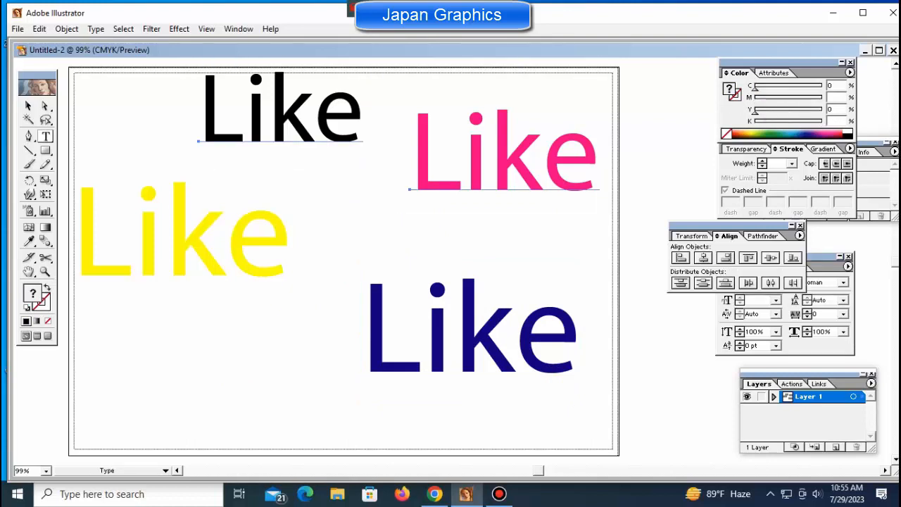
{"action": "left_click", "coordinate": [748, 258]}
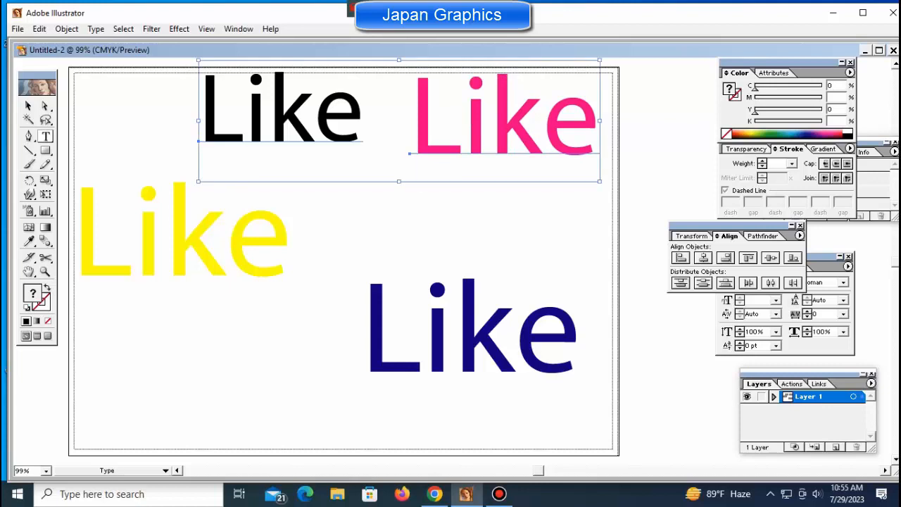
Align the top edges of the yellow and dark blue "Like" texts.
{"action": "key", "text": "ctrl+shift+a"}
{"action": "left_click", "coordinate": [180, 239], "text": "ctrl"}
{"action": "left_click", "coordinate": [469, 335], "text": "ctrl+shift"}
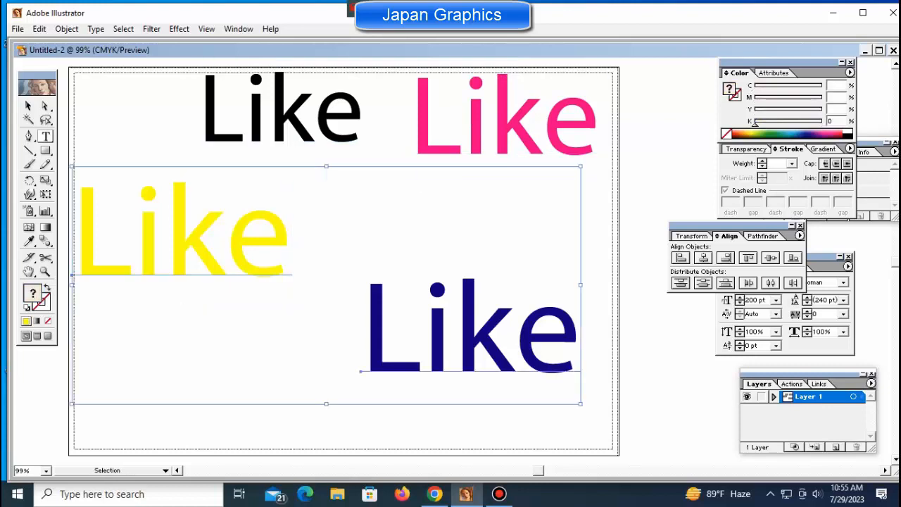
{"action": "left_click", "coordinate": [748, 258]}
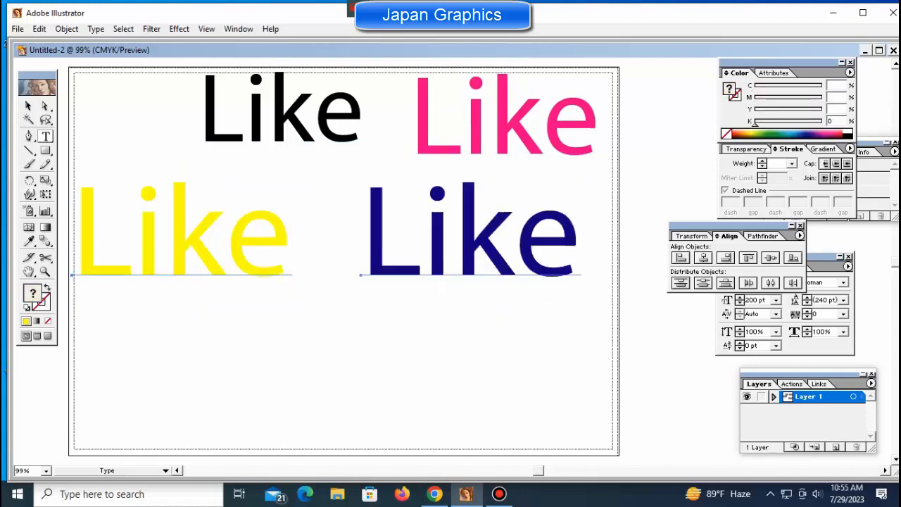
{"action": "key", "text": "ctrl+shift+a"}
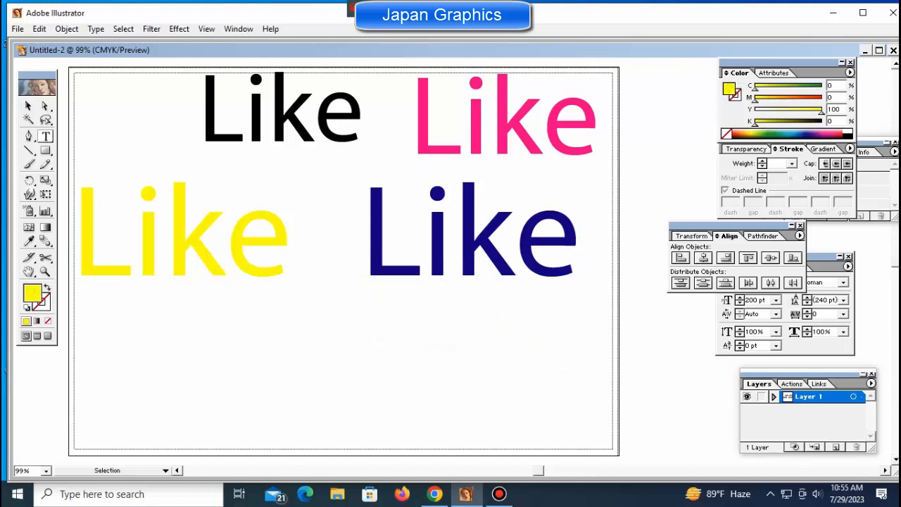
Nudge the yellow and dark blue "Like" texts together down and slightly to the right, away from the upper row.
{"action": "left_click_drag", "start_coordinate": [607, 203], "coordinate": [146, 321]}
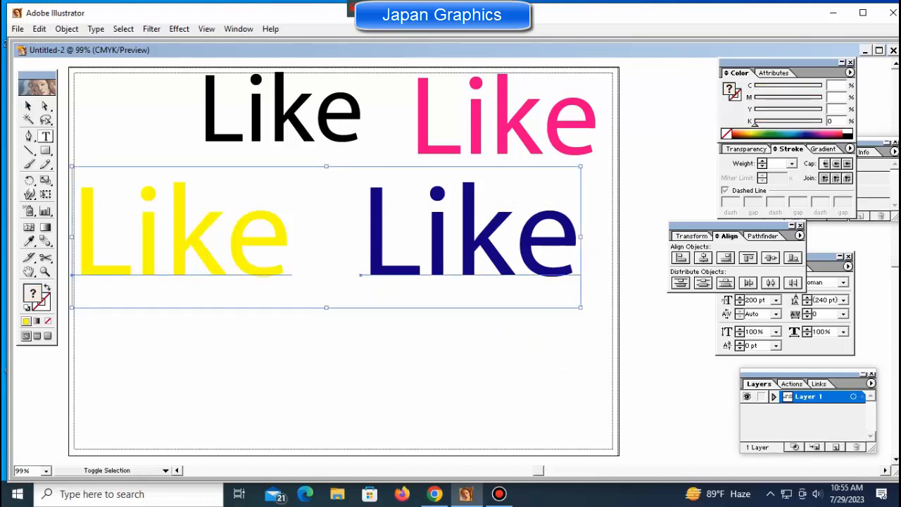
{"action": "key", "text": "shift+Down"}
{"action": "key", "text": "shift+Down"}
{"action": "key", "text": "shift+Right"}
{"action": "key", "text": "shift+Right"}
{"action": "key", "text": "shift+Right"}
{"action": "key", "text": "shift+Right"}
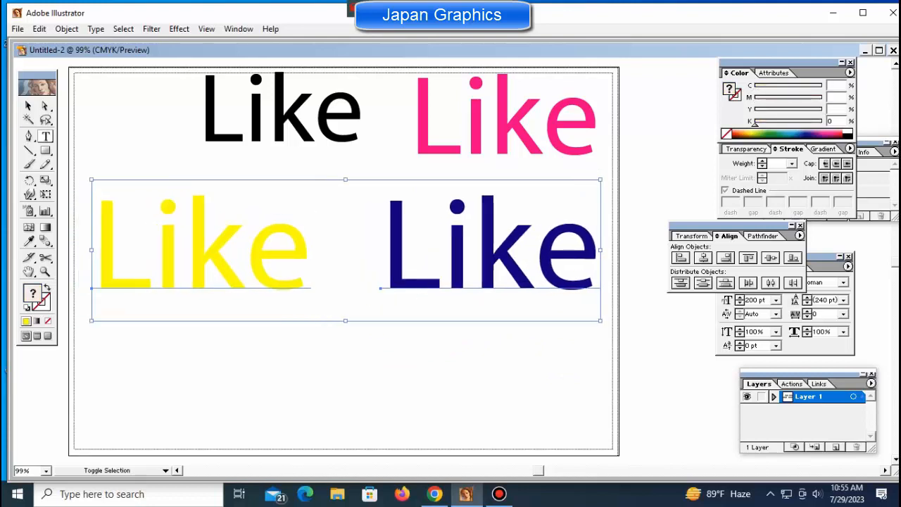
{"action": "key", "text": "shift+Right"}
{"action": "key", "text": "shift+Down"}
{"action": "key", "text": "shift+Down"}
{"action": "key", "text": "shift+Left"}
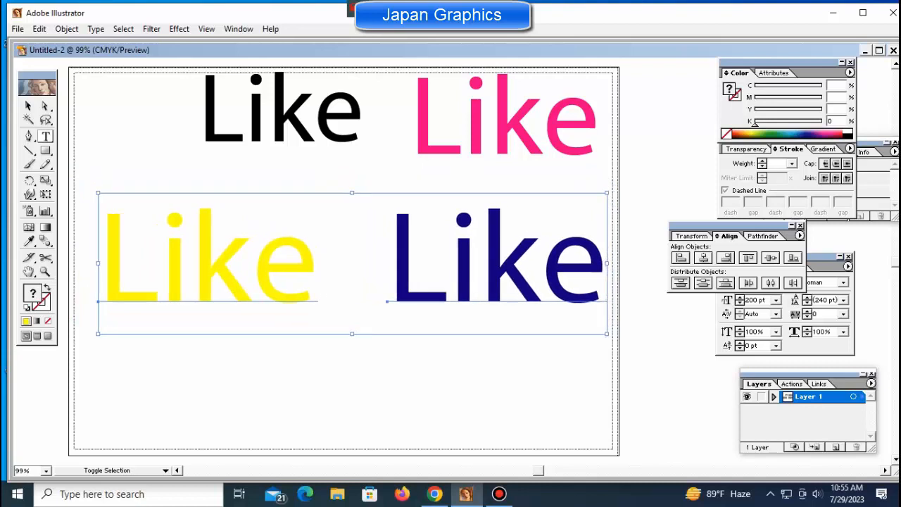
{"action": "key", "text": "shift+Left"}
{"action": "key", "text": "shift+Left"}
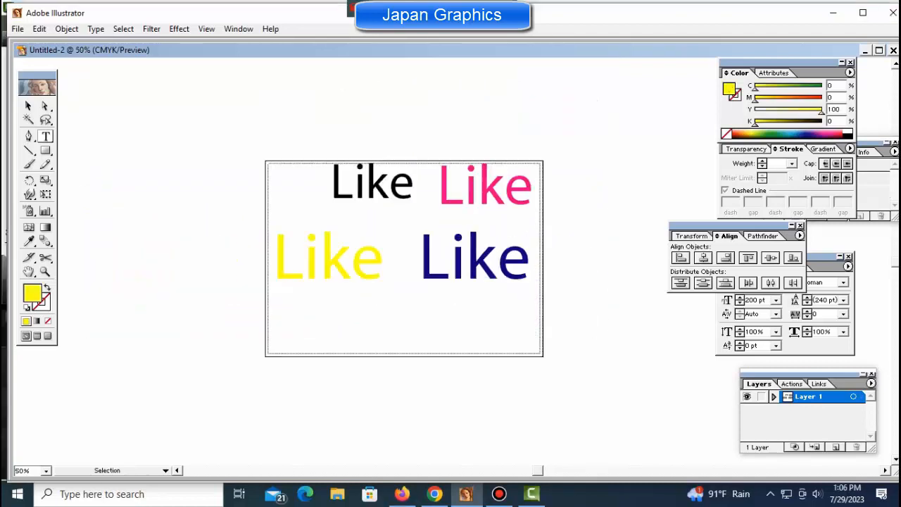
Delete the yellow and dark blue "Like" texts from the lower row.
{"action": "left_click", "coordinate": [329, 260]}
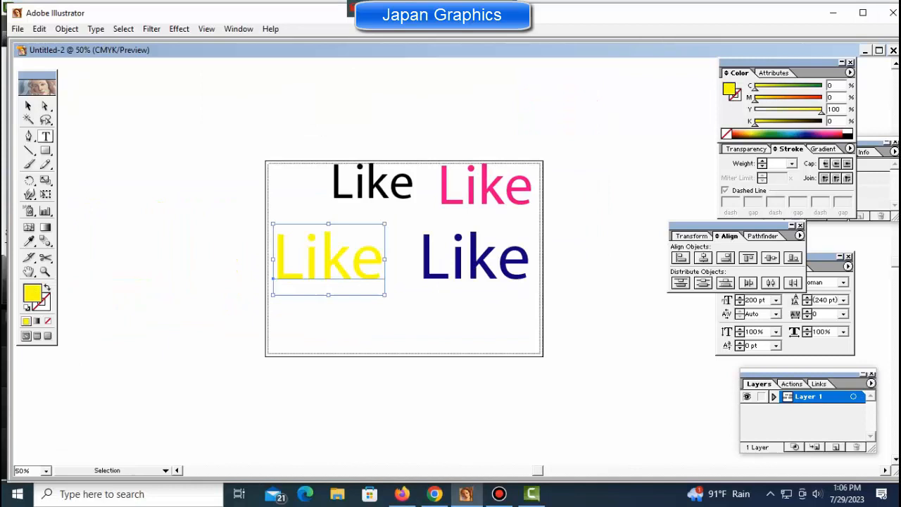
{"action": "left_click", "coordinate": [476, 259], "text": "ctrl+shift"}
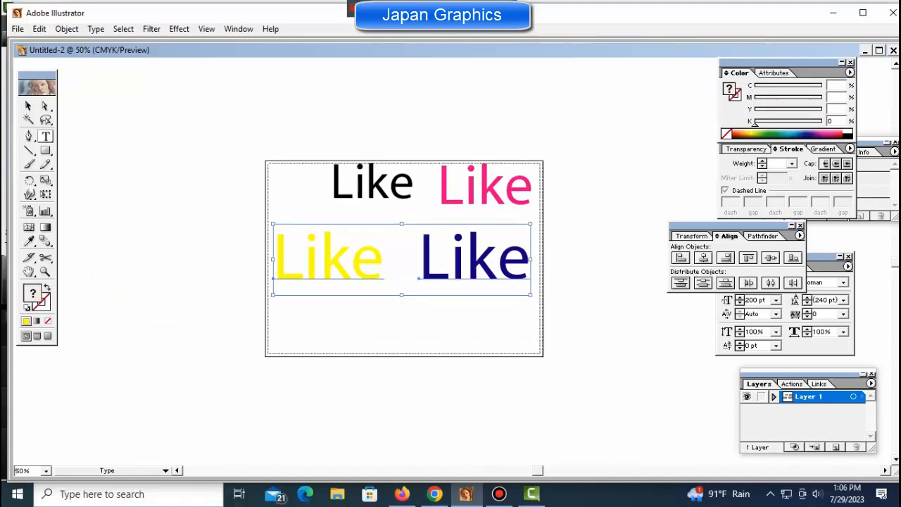
{"action": "key", "text": "Delete"}
Add the text "Mov" in the space below the "Like" texts and move it off the page to the left.
{"action": "key", "text": "m"}
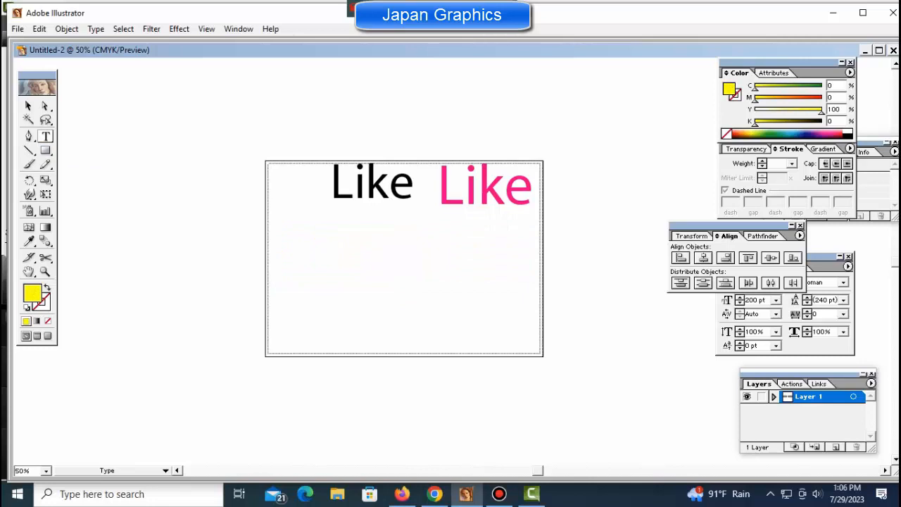
{"action": "left_click", "coordinate": [320, 294]}
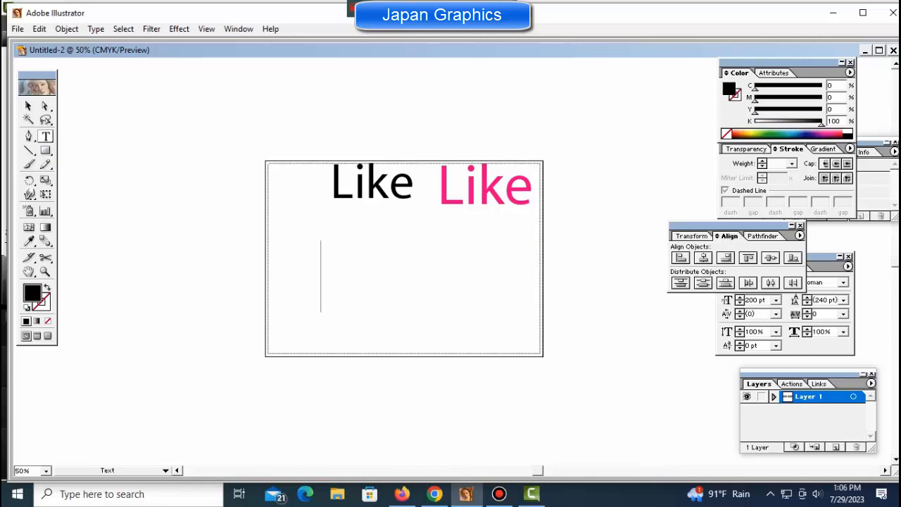
{"action": "type", "text": "?"}
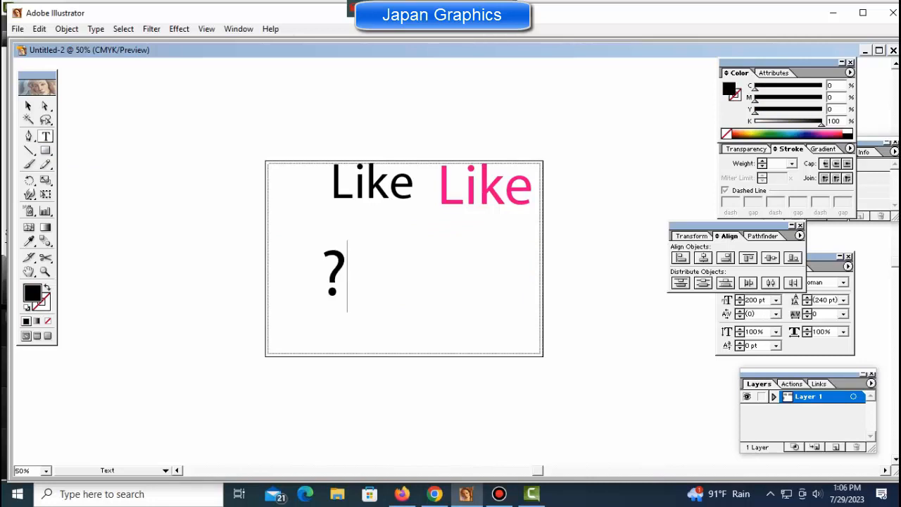
{"action": "key", "text": "BackSpace"}
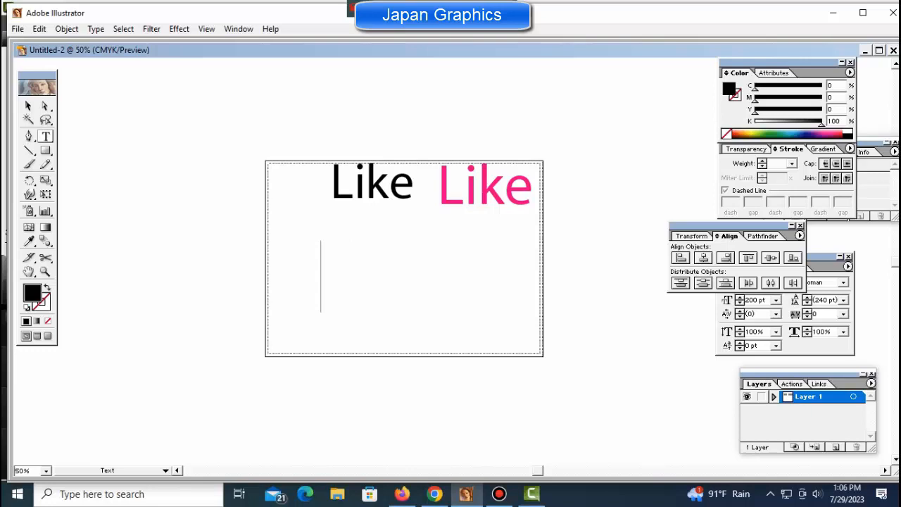
{"action": "left_click", "coordinate": [479, 15]}
{"action": "left_click", "coordinate": [445, 33]}
{"action": "type", "text": "Mov"}
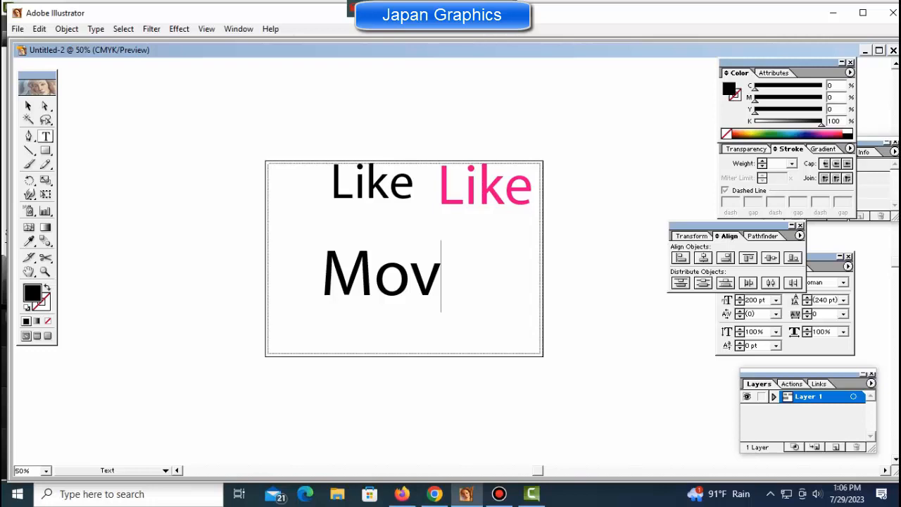
{"action": "key", "text": "ctrl+Return"}
{"action": "left_click_drag", "start_coordinate": [380, 275], "coordinate": [199, 239]}
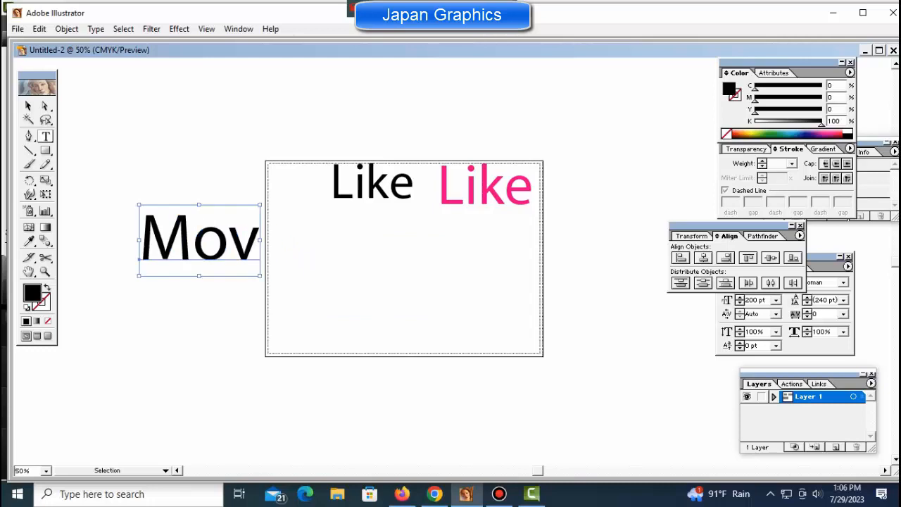
Complete the text to read "Move" and shift it right so it partly overlaps the page.
{"action": "left_click", "coordinate": [259, 241]}
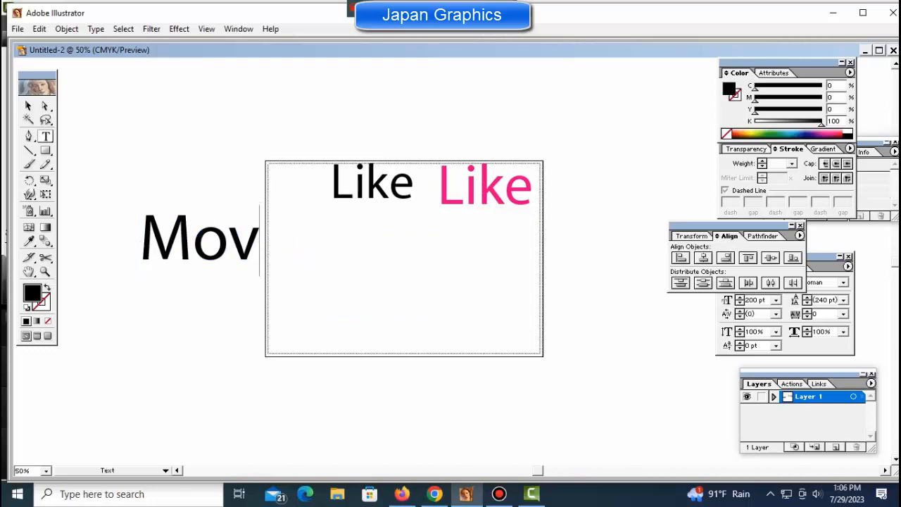
{"action": "type", "text": "e"}
{"action": "key", "text": "ctrl+Return"}
{"action": "left_click_drag", "start_coordinate": [215, 239], "coordinate": [284, 257]}
Expand the "Move" text into outlines with Object and Fill included.
{"action": "left_click", "coordinate": [28, 106]}
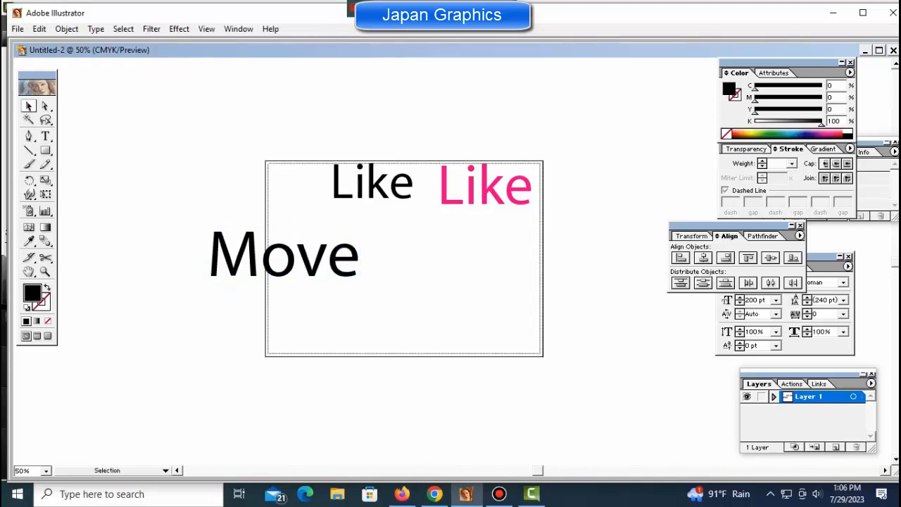
{"action": "left_click_drag", "start_coordinate": [158, 217], "coordinate": [337, 308]}
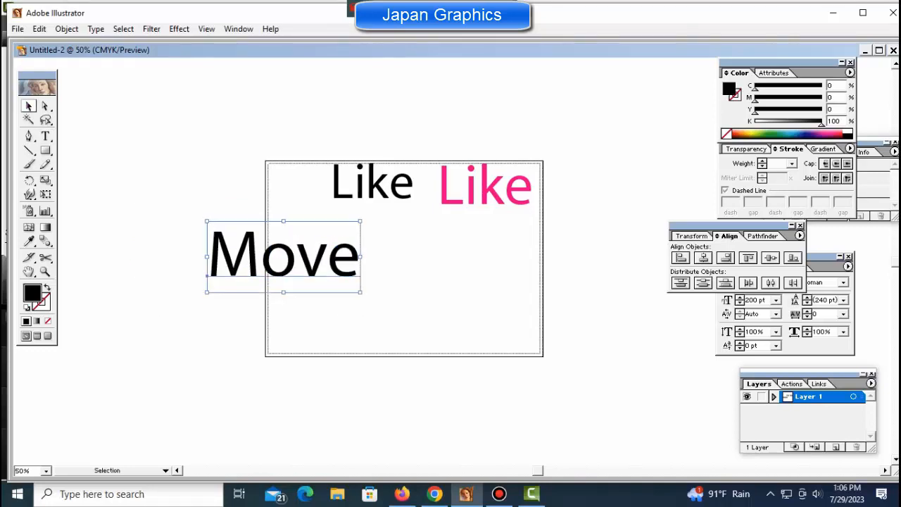
{"action": "left_click", "coordinate": [67, 29]}
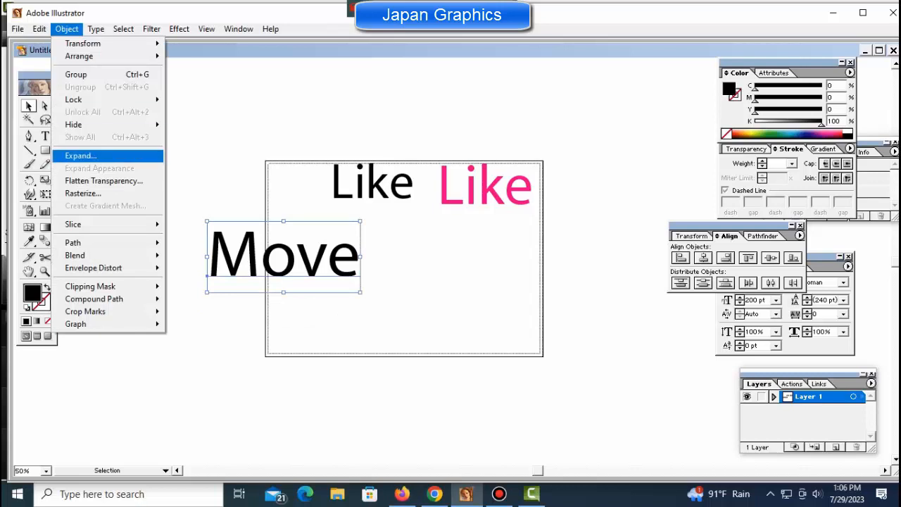
{"action": "left_click", "coordinate": [80, 155]}
{"action": "key", "text": "Return"}
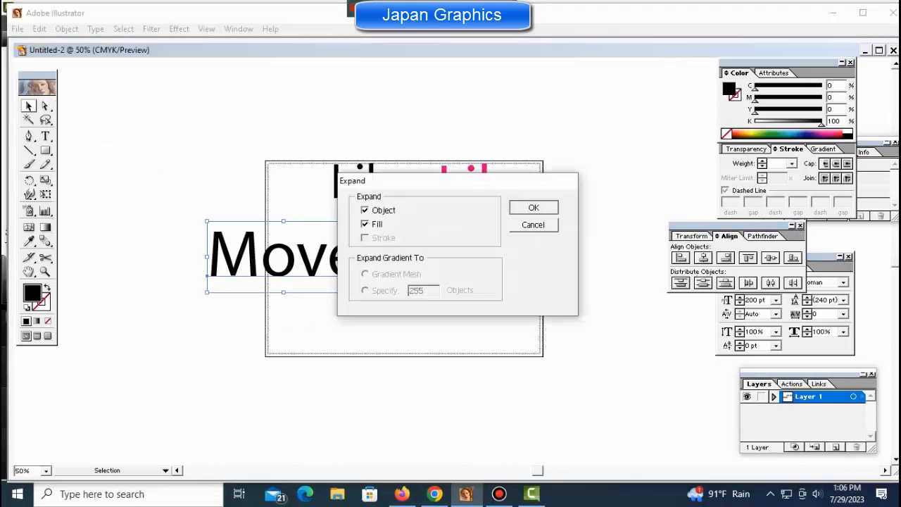
{"action": "left_click", "coordinate": [141, 221]}
Move the outlined "Move" onto the page and enlarge it to span nearly the full page width.
{"action": "left_click_drag", "start_coordinate": [141, 221], "coordinate": [336, 303]}
{"action": "left_click_drag", "start_coordinate": [282, 257], "coordinate": [407, 282]}
{"action": "left_click_drag", "start_coordinate": [483, 257], "coordinate": [535, 242]}
{"action": "left_click_drag", "start_coordinate": [493, 282], "coordinate": [489, 254]}
Delete the black and magenta "Like" texts above the word "Move".
{"action": "left_click", "coordinate": [493, 383]}
{"action": "left_click_drag", "start_coordinate": [312, 136], "coordinate": [556, 220]}
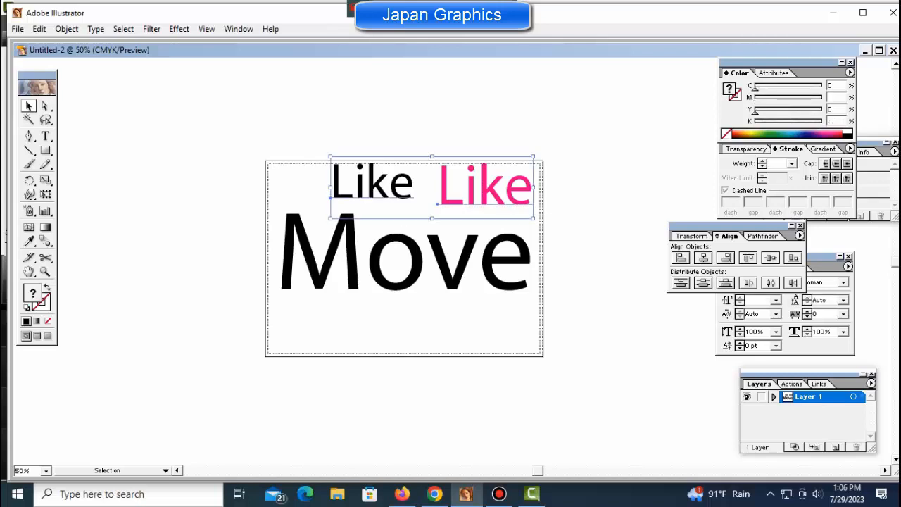
{"action": "key", "text": "Delete"}
Ungroup the outlined word "Move".
{"action": "left_click_drag", "start_coordinate": [248, 177], "coordinate": [560, 343]}
{"action": "left_click", "coordinate": [559, 343]}
{"action": "left_click", "coordinate": [487, 262]}
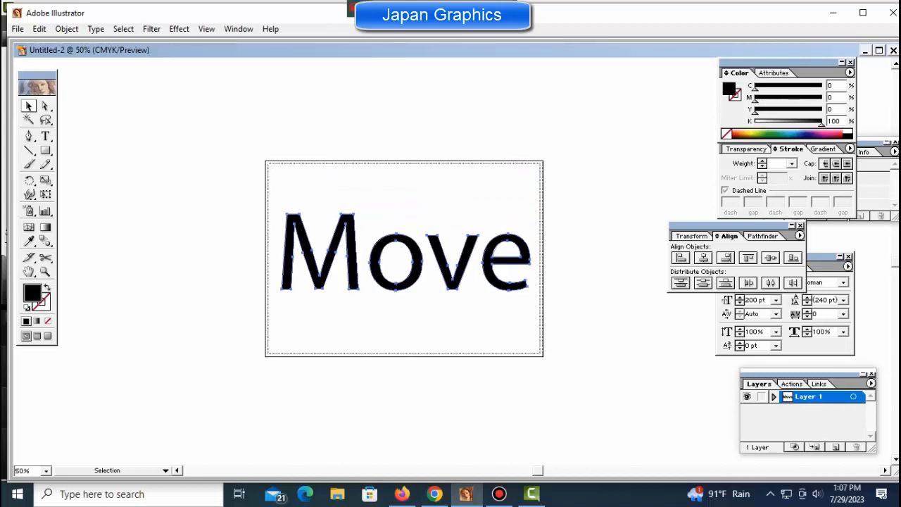
{"action": "right_click", "coordinate": [402, 243]}
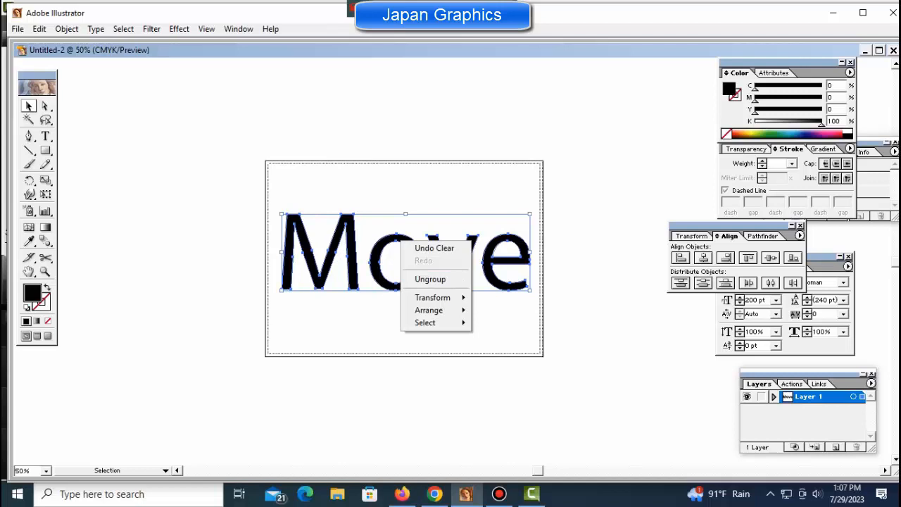
{"action": "left_click", "coordinate": [431, 280]}
{"action": "left_click", "coordinate": [438, 322]}
Fill the whole word with a linear gradient and add colour stops at about 20%, 45% and 76%.
{"action": "key", "text": "ctrl+a"}
{"action": "key", "text": "F9"}
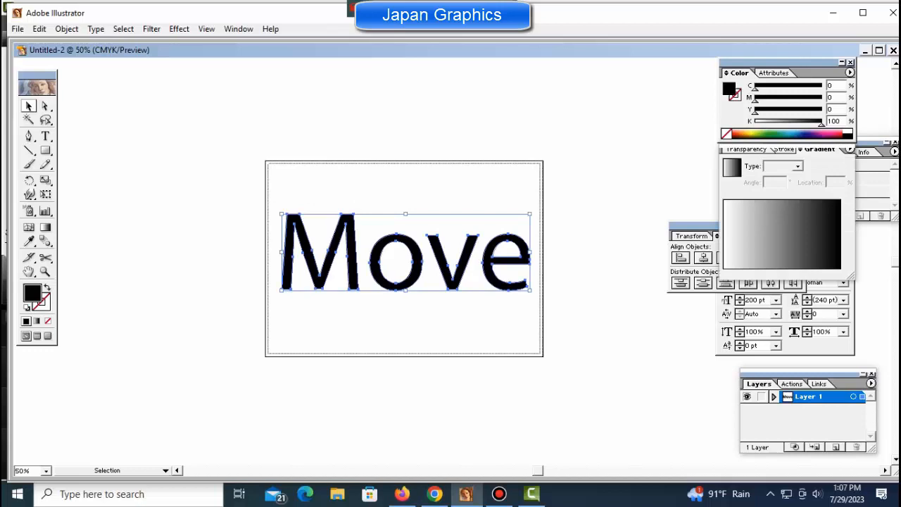
{"action": "left_click", "coordinate": [780, 235]}
{"action": "left_click", "coordinate": [747, 274]}
{"action": "left_click", "coordinate": [775, 275]}
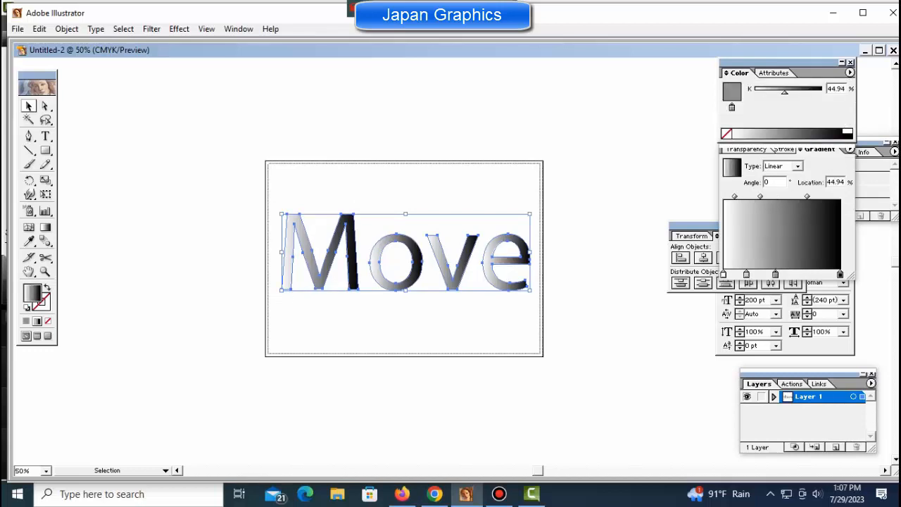
{"action": "left_click", "coordinate": [812, 274]}
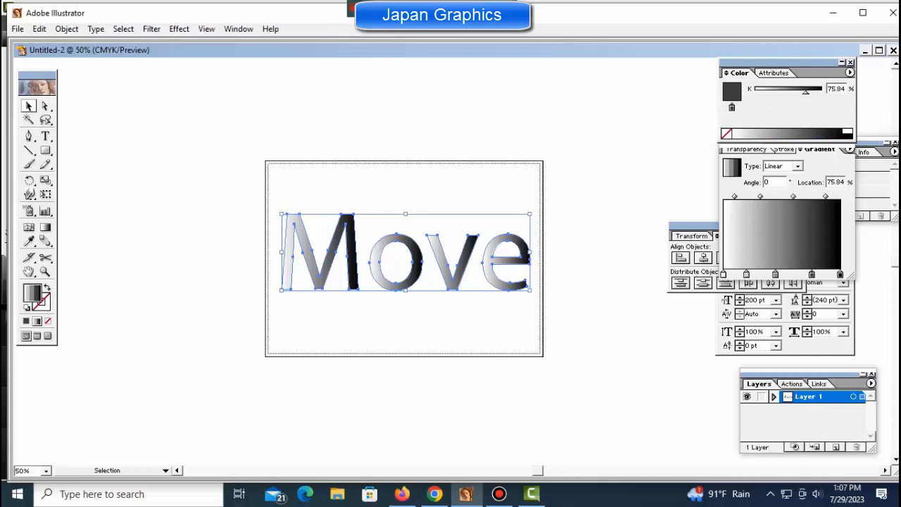
Switch the 20% gradient stop to CMYK and colour it blue, about C 91%, M 5%, Y 8%, K 0%.
{"action": "left_click", "coordinate": [746, 274]}
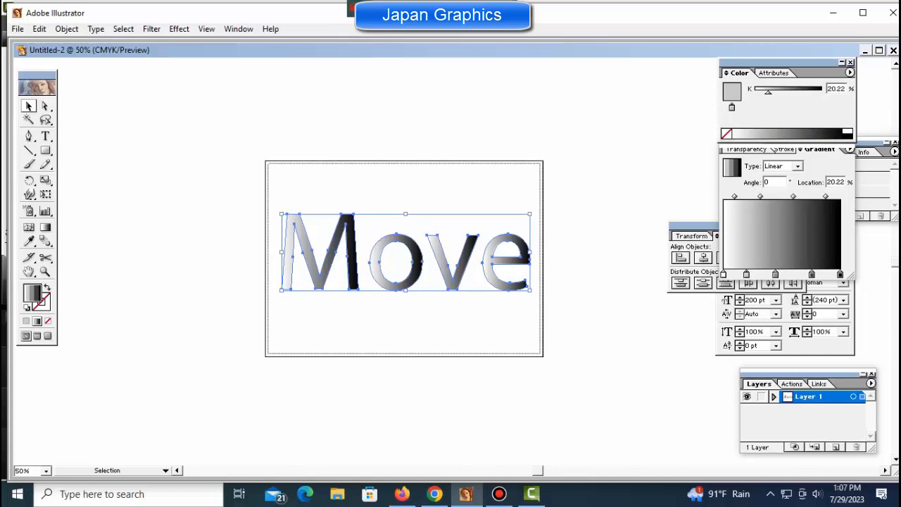
{"action": "left_click", "coordinate": [850, 73]}
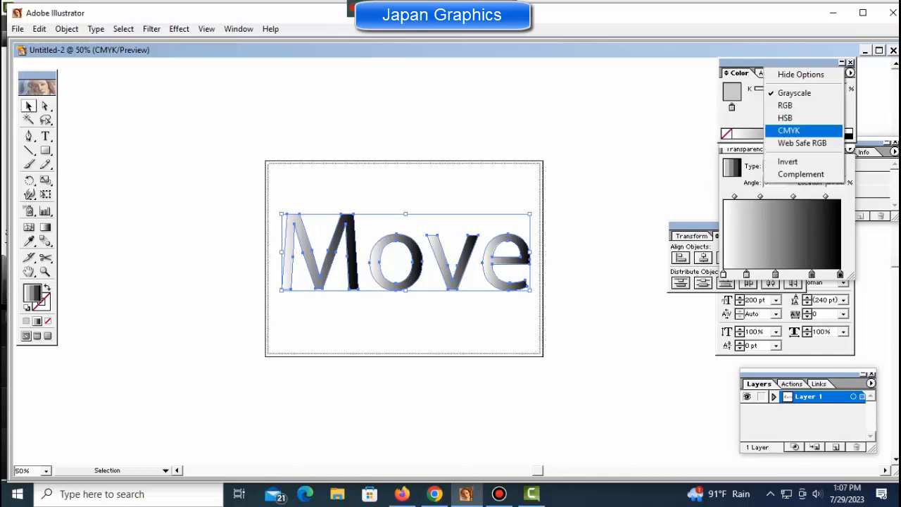
{"action": "left_click", "coordinate": [789, 130]}
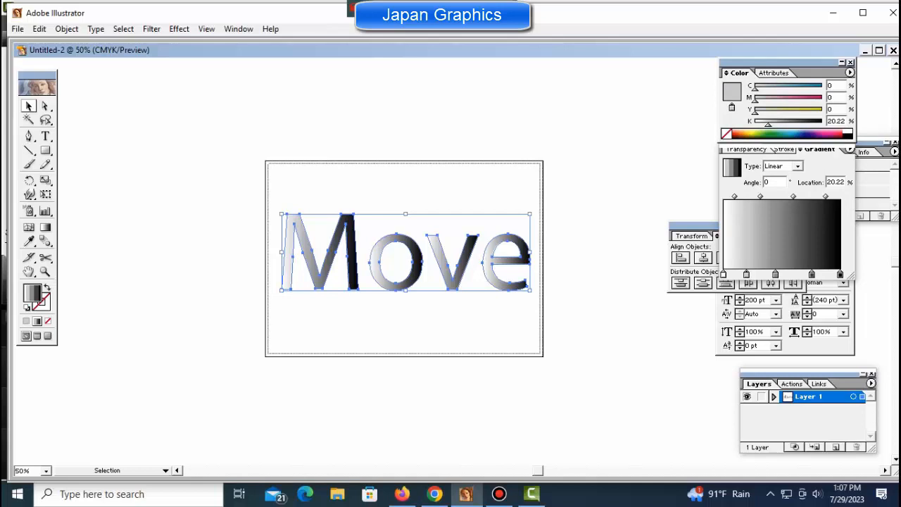
{"action": "left_click", "coordinate": [791, 134]}
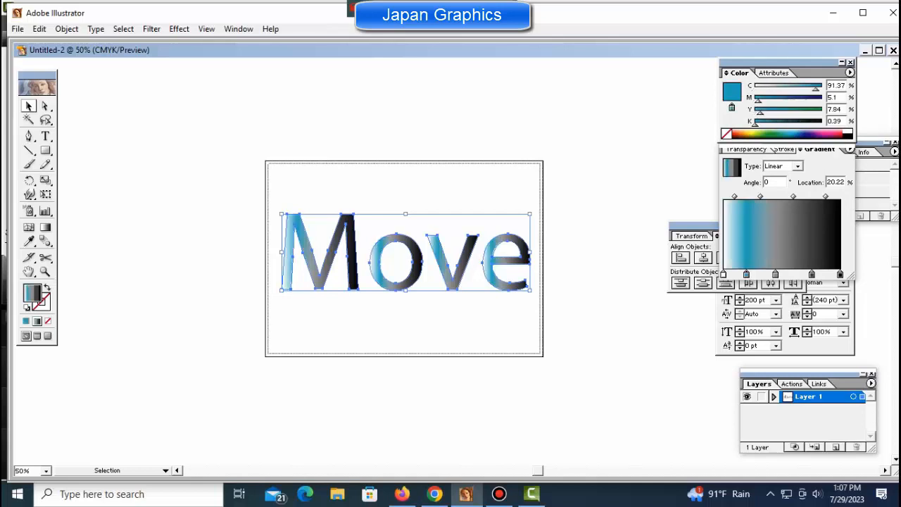
{"action": "key", "text": "ctrl+shift+a"}
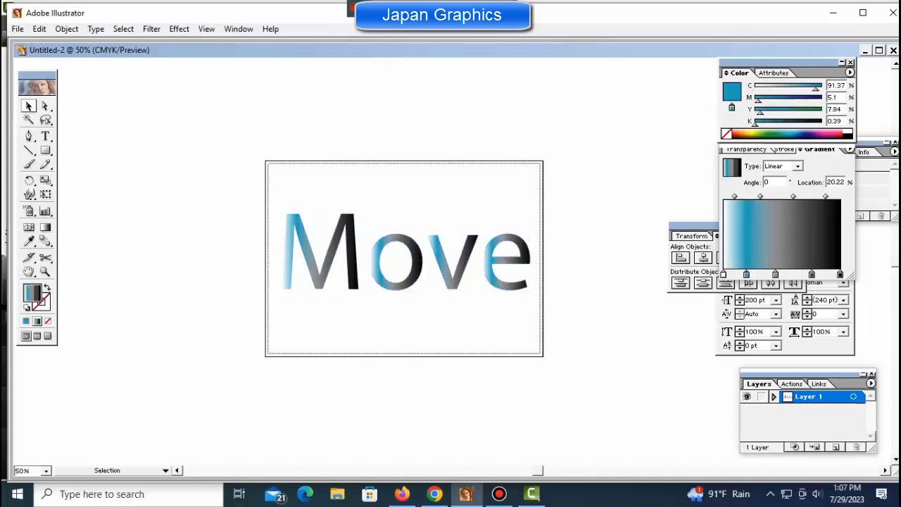
Ungroup the gradient-filled "Move" so that its letters are separate objects.
{"action": "left_click", "coordinate": [378, 255]}
{"action": "right_click", "coordinate": [377, 255]}
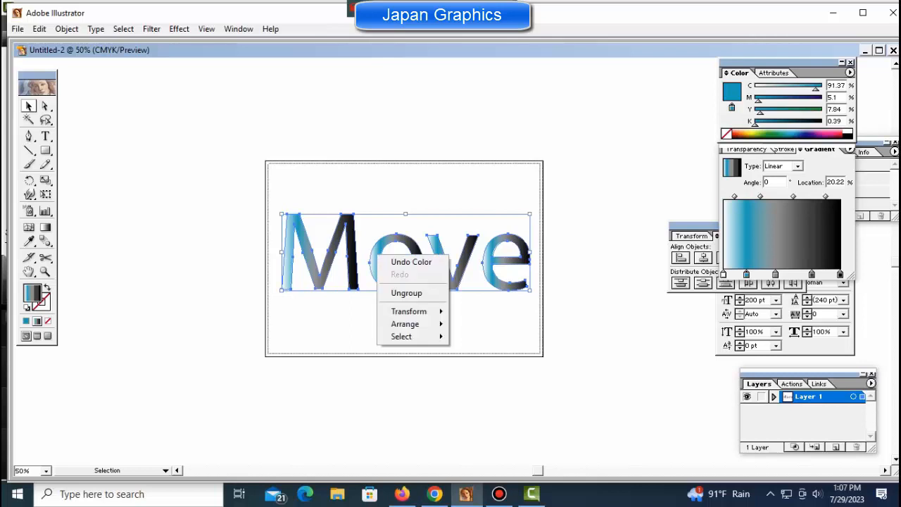
{"action": "left_click", "coordinate": [406, 293]}
{"action": "key", "text": "ctrl+shift+a"}
Change the 20% gradient stop of the letter "e" to pink, about M 64%.
{"action": "left_click", "coordinate": [507, 261]}
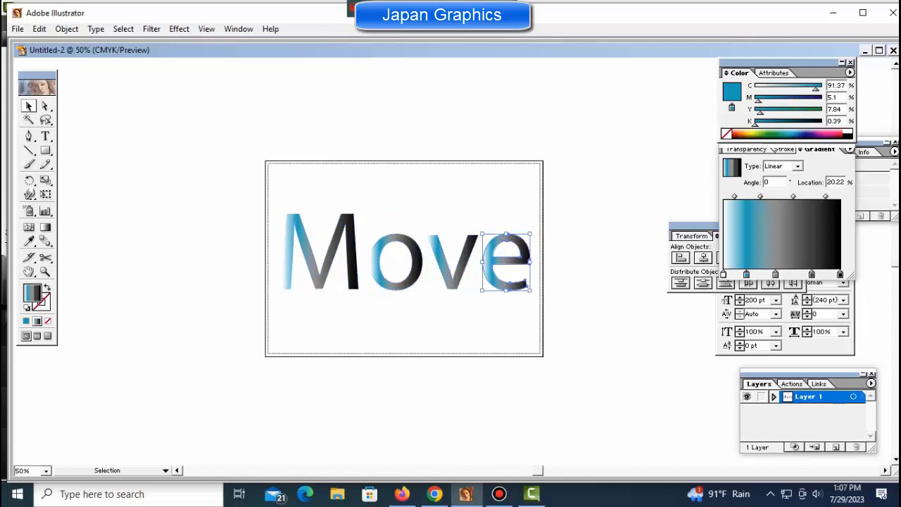
{"action": "left_click", "coordinate": [826, 133]}
{"action": "key", "text": "ctrl+shift+a"}
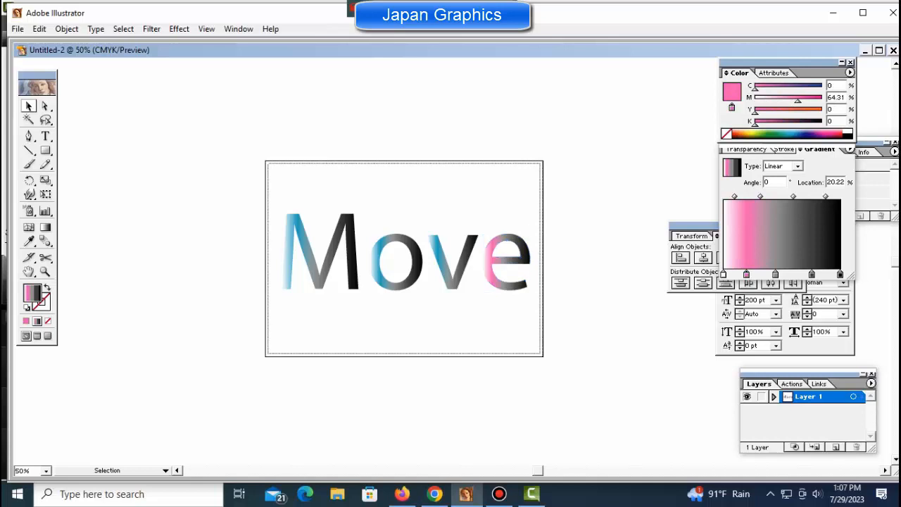
Fill the letter "o" with solid green, about C 63% and Y 53%.
{"action": "left_click", "coordinate": [379, 262]}
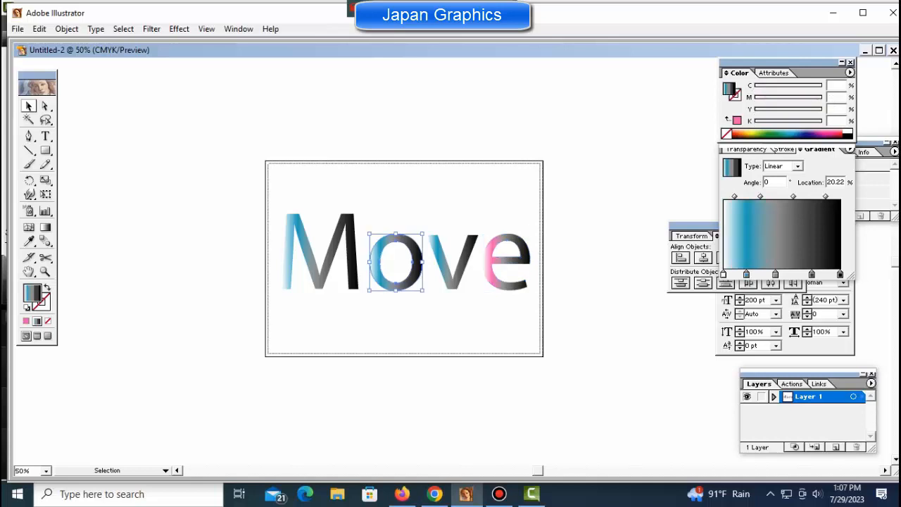
{"action": "left_click", "coordinate": [773, 132]}
{"action": "key", "text": "ctrl+shift+a"}
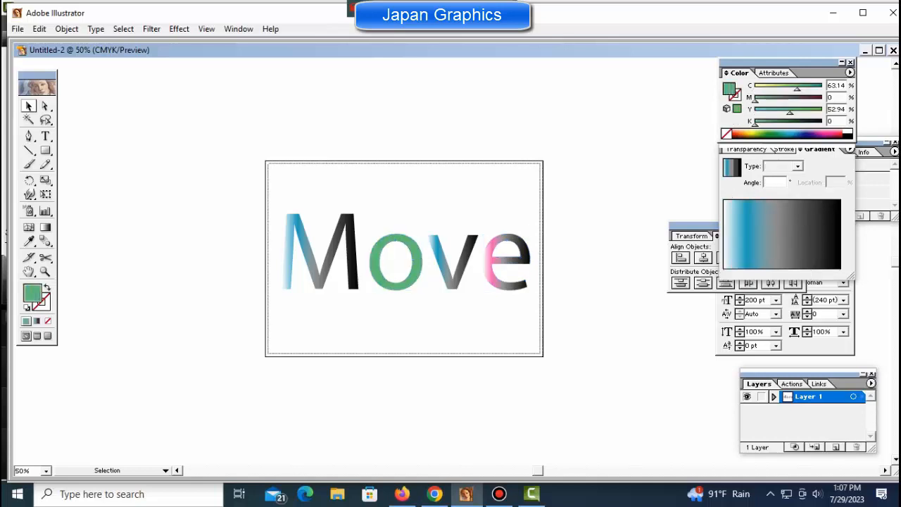
Switch the 45% gradient stop of the letter "M" to CMYK and colour it pink, about C 1%, M 64%.
{"action": "left_click", "coordinate": [310, 258]}
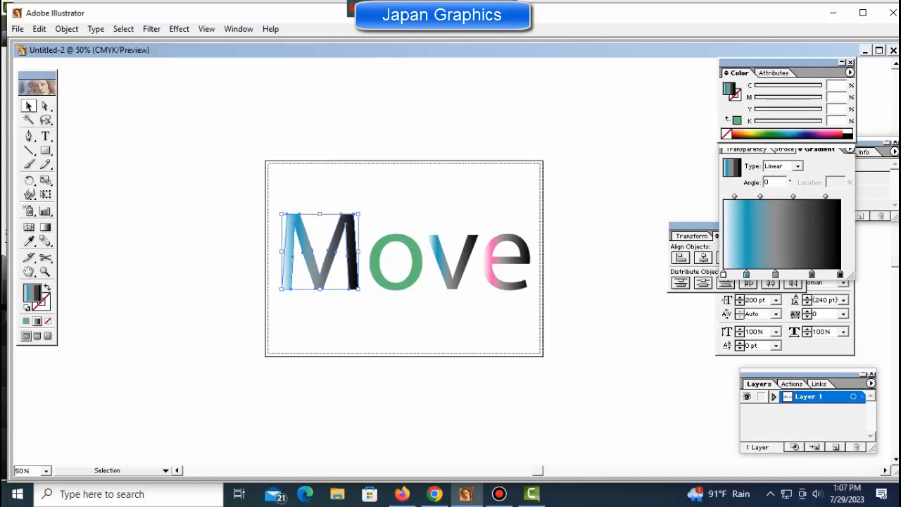
{"action": "left_click", "coordinate": [776, 274]}
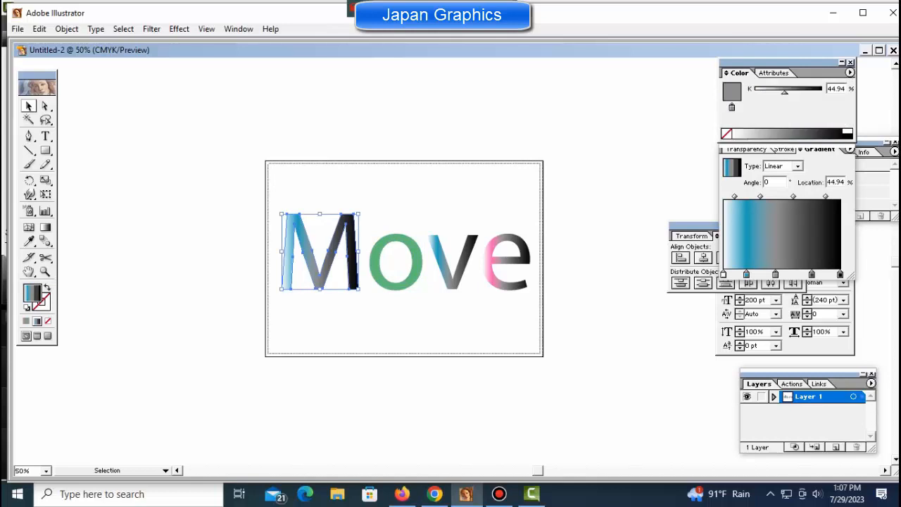
{"action": "left_click", "coordinate": [850, 73]}
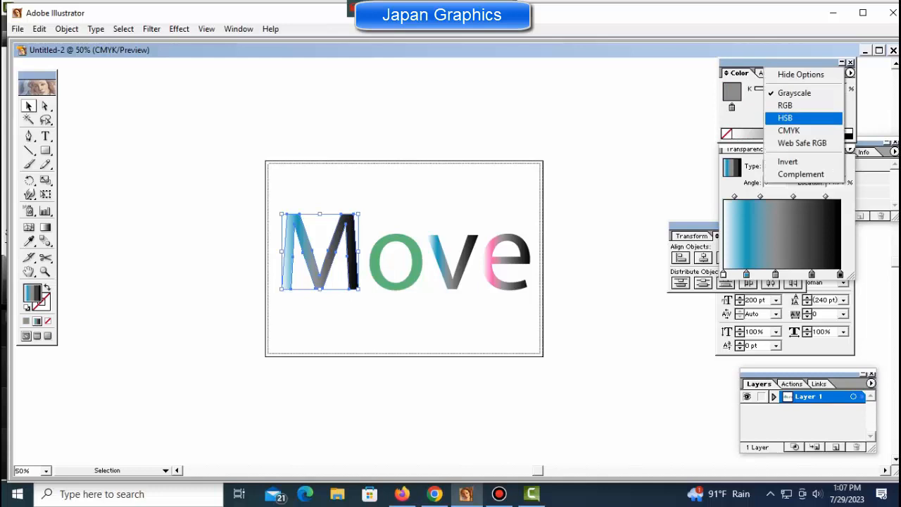
{"action": "left_click", "coordinate": [782, 130]}
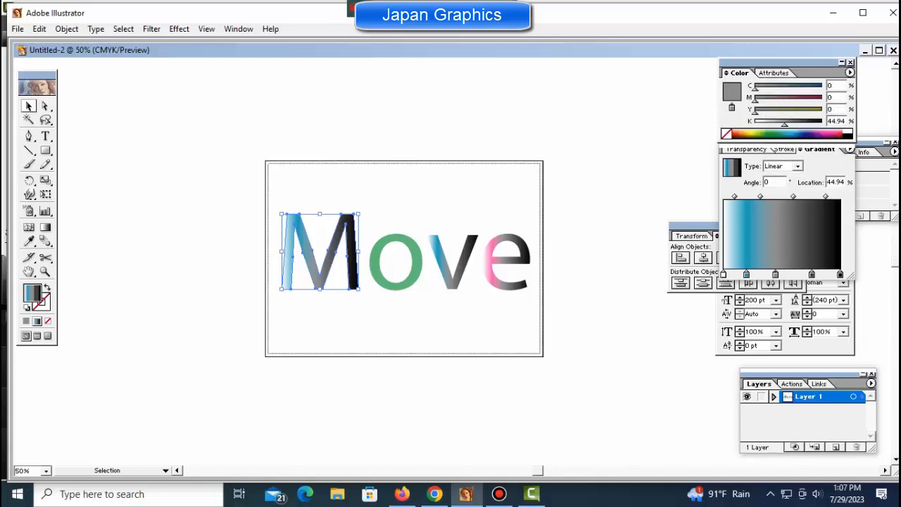
{"action": "left_click", "coordinate": [827, 132]}
{"action": "key", "text": "ctrl+shift+a"}
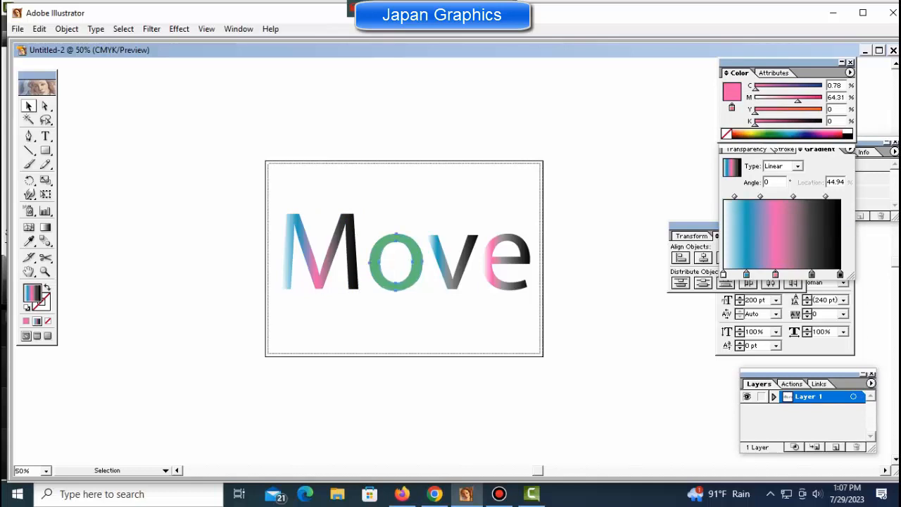
Change the fill of the letter "o" to a radial gradient.
{"action": "left_click", "coordinate": [384, 248]}
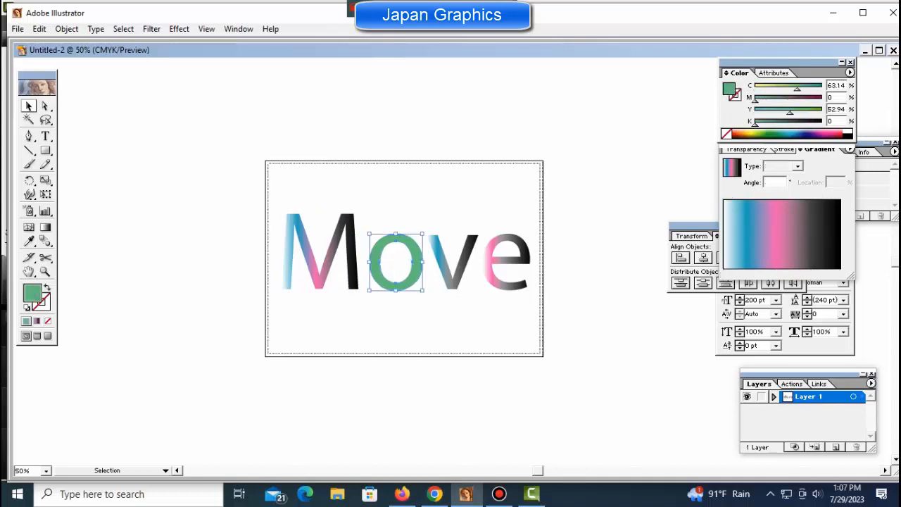
{"action": "left_click", "coordinate": [798, 166]}
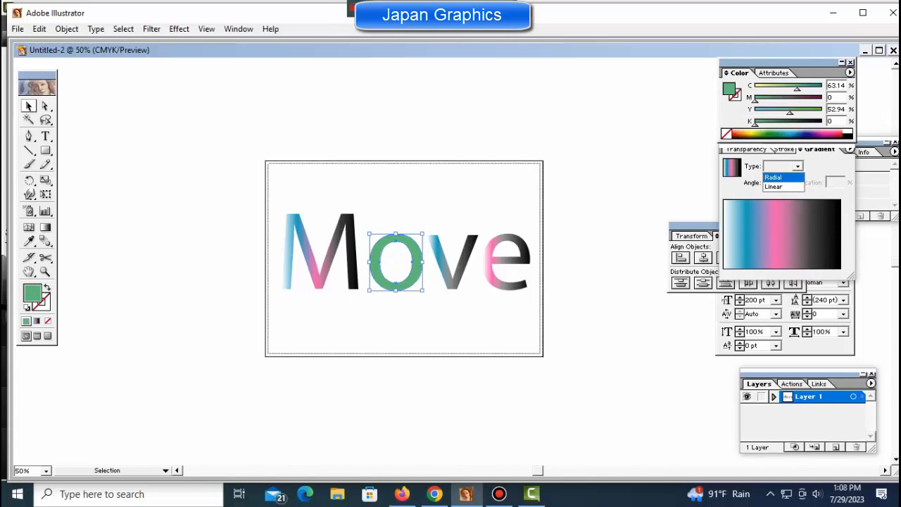
{"action": "left_click", "coordinate": [775, 175]}
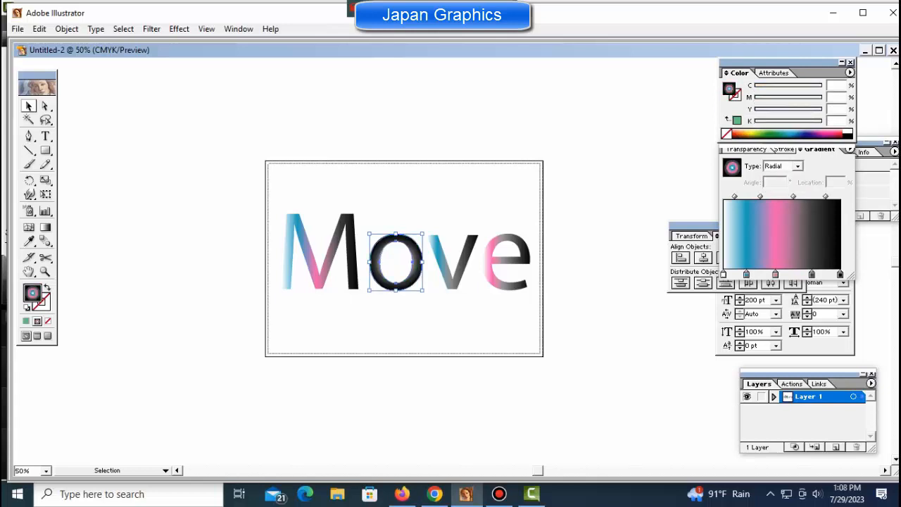
Move the dark grey stop of the "o" gradient to about 52% and colour it CMYK magenta, about C 19%, M 94%, Y 20%, K 4%.
{"action": "left_click_drag", "start_coordinate": [747, 274], "coordinate": [783, 275]}
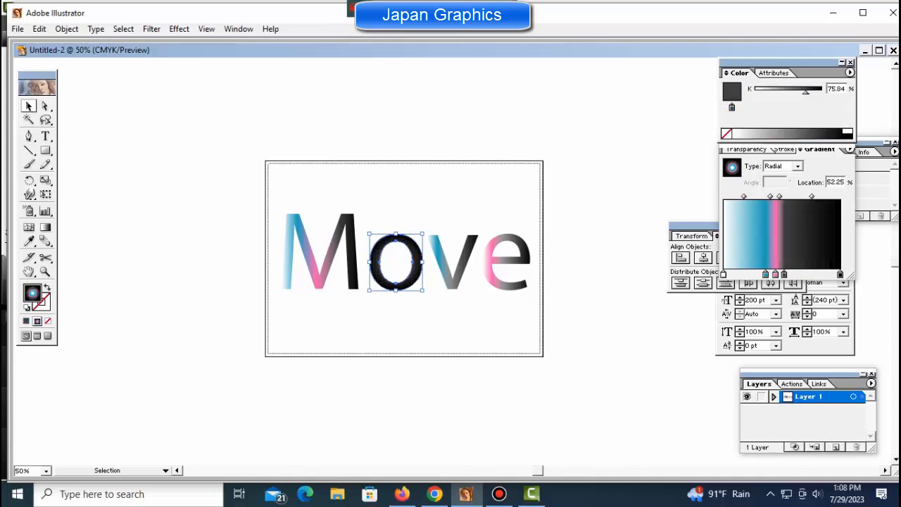
{"action": "left_click", "coordinate": [850, 72]}
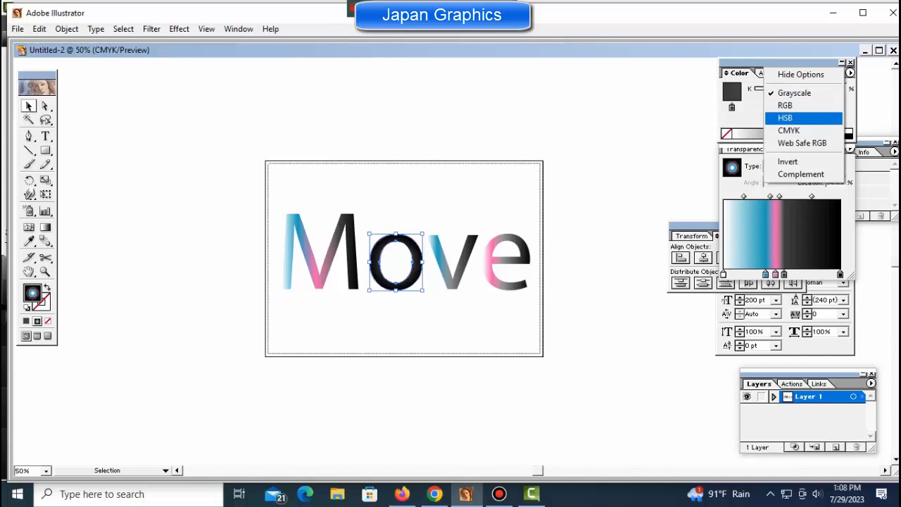
{"action": "left_click", "coordinate": [789, 131]}
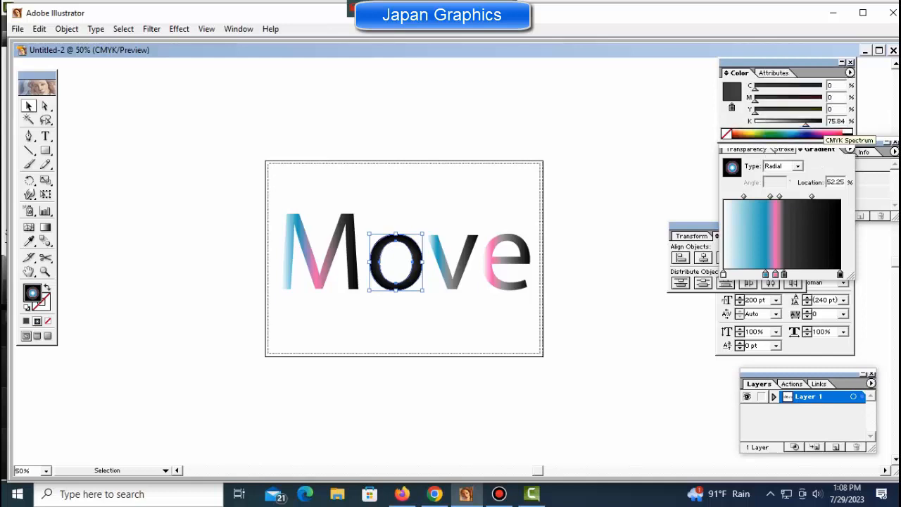
{"action": "left_click", "coordinate": [840, 133]}
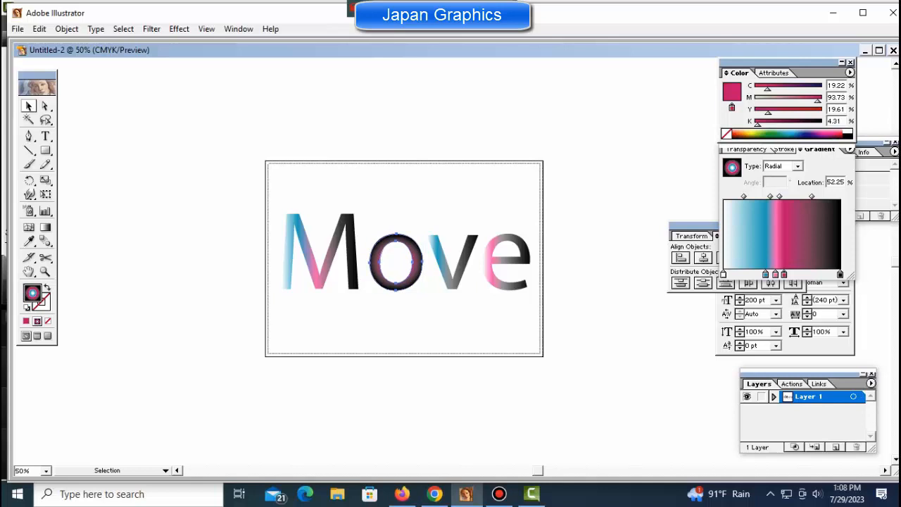
Colour the black end stop of the "o" gradient CMYK teal, about C 86%, Y 48%, and spread the stops outward with blue at about 55%.
{"action": "left_click", "coordinate": [840, 275]}
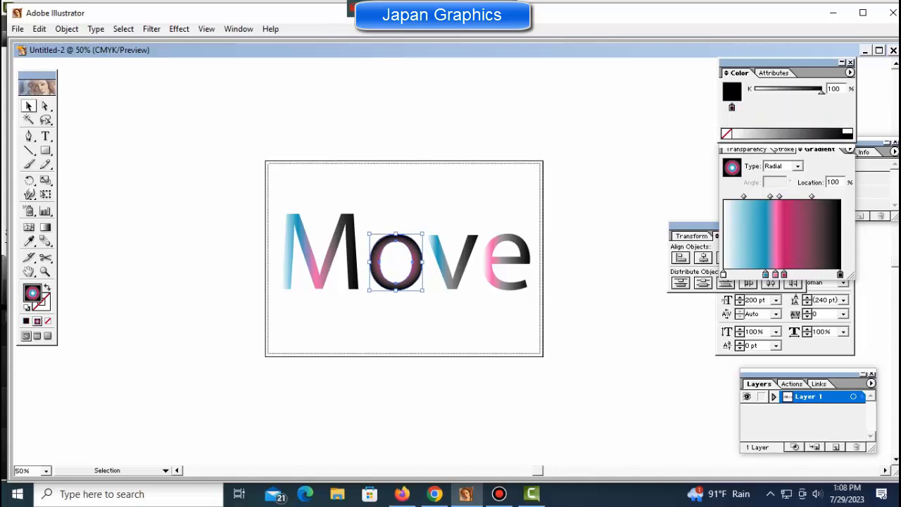
{"action": "left_click", "coordinate": [850, 73]}
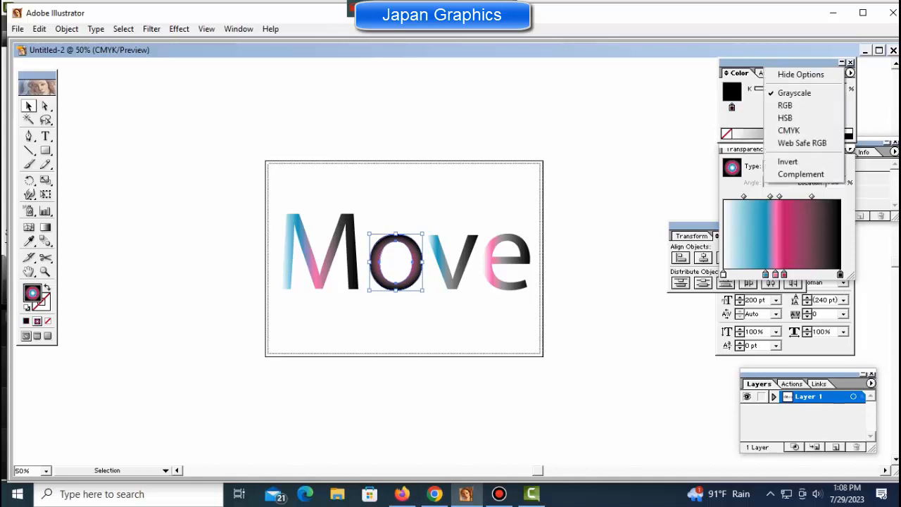
{"action": "left_click", "coordinate": [782, 129]}
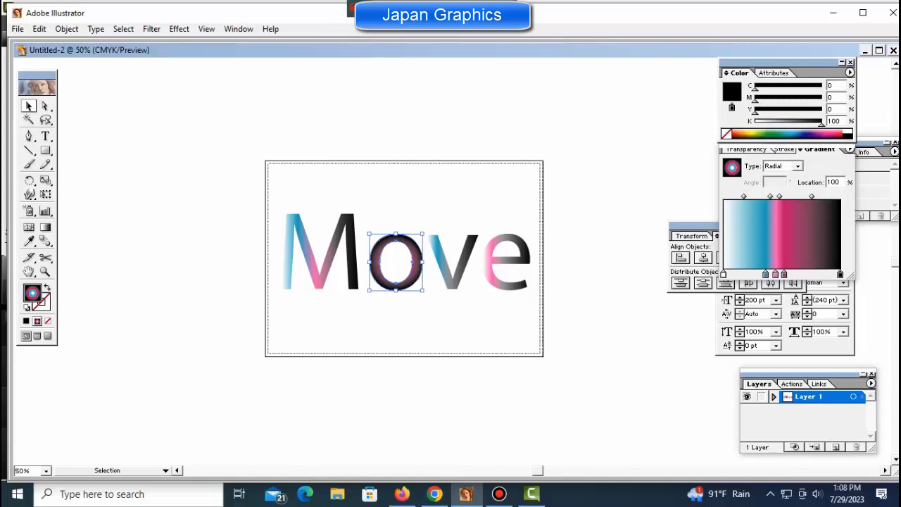
{"action": "left_click_drag", "start_coordinate": [840, 275], "coordinate": [811, 275]}
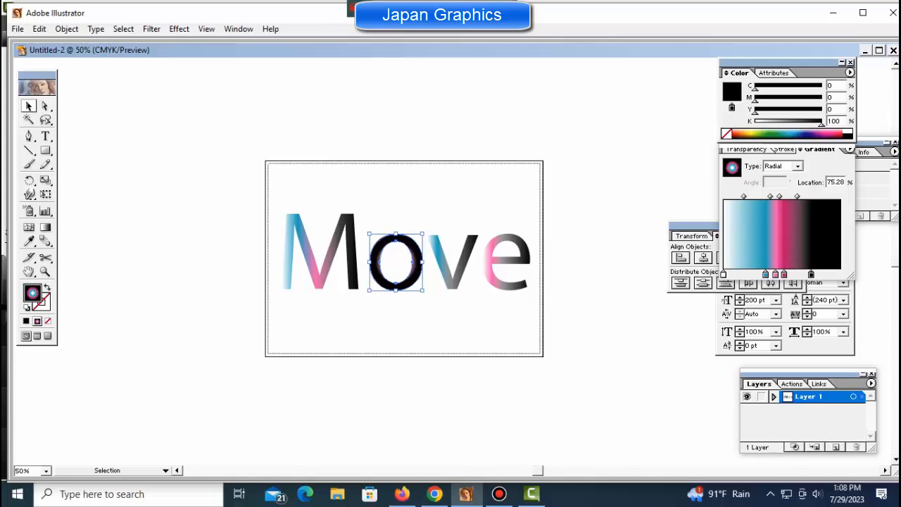
{"action": "left_click", "coordinate": [759, 132]}
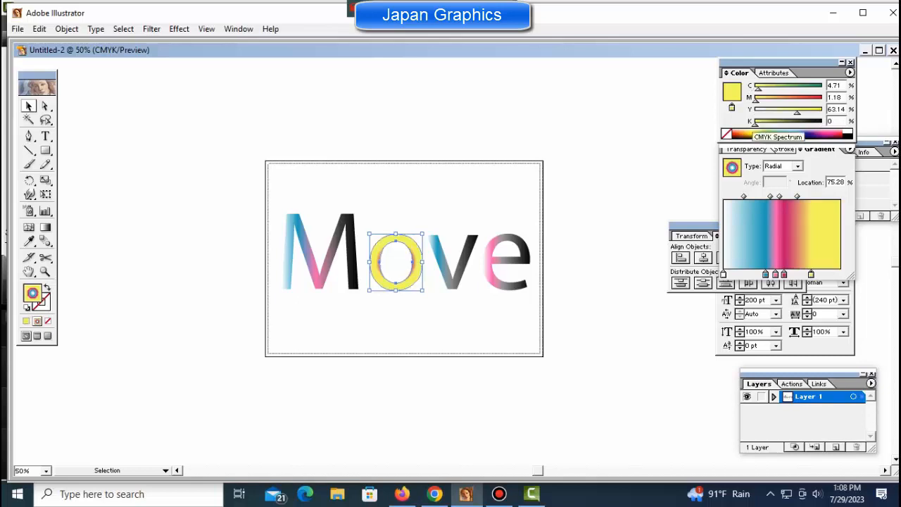
{"action": "left_click", "coordinate": [763, 132]}
{"action": "left_click", "coordinate": [771, 132]}
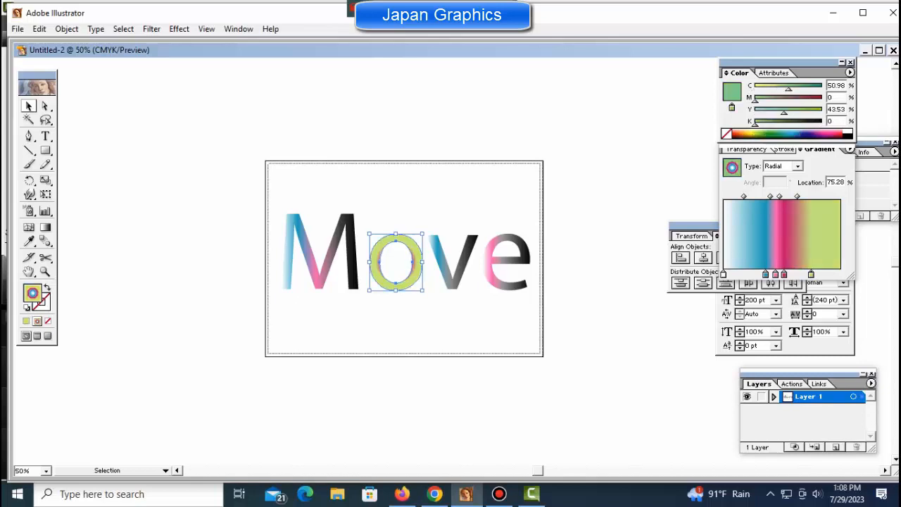
{"action": "left_click", "coordinate": [781, 133]}
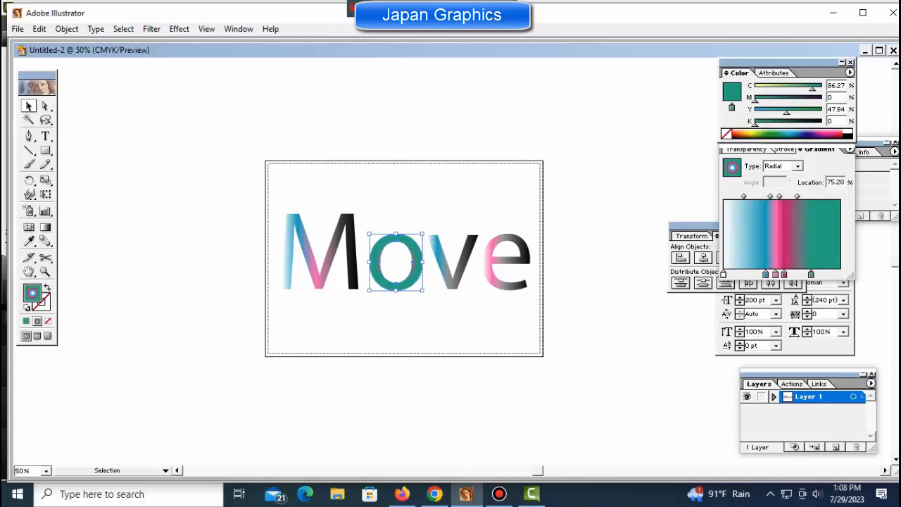
{"action": "left_click_drag", "start_coordinate": [812, 274], "coordinate": [787, 274]}
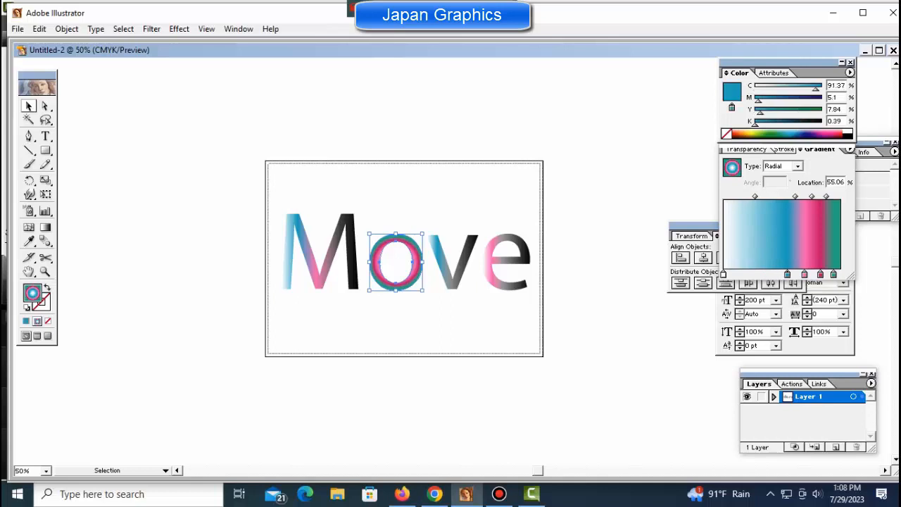
Select all letters of "Move", nudge them to the upper part of the page and slightly right, and deselect them.
{"action": "left_click_drag", "start_coordinate": [226, 166], "coordinate": [580, 303]}
{"action": "left_click_drag", "start_coordinate": [188, 166], "coordinate": [636, 329]}
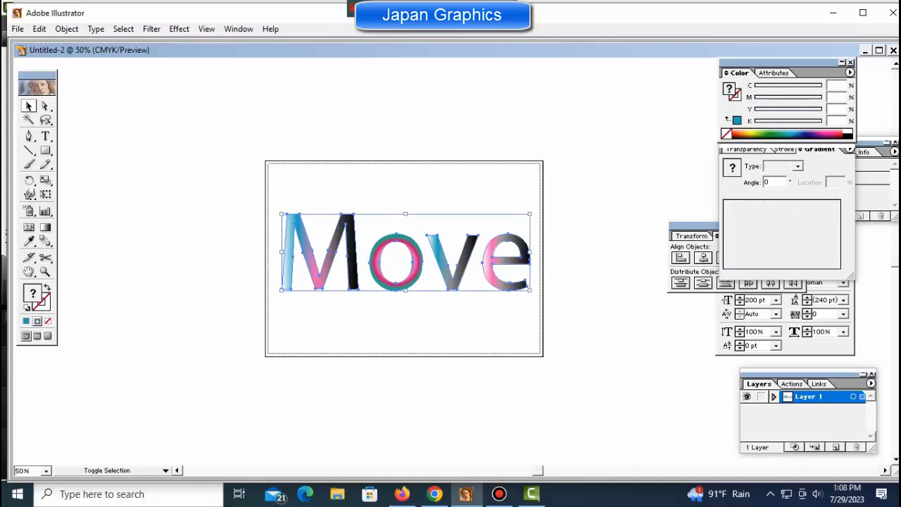
{"action": "key", "text": "shift+Up"}
{"action": "key", "text": "shift+Up"}
{"action": "key", "text": "shift+Up"}
{"action": "key", "text": "shift+Up"}
{"action": "key", "text": "shift+Up"}
{"action": "key", "text": "shift+Up"}
{"action": "key", "text": "shift+Up"}
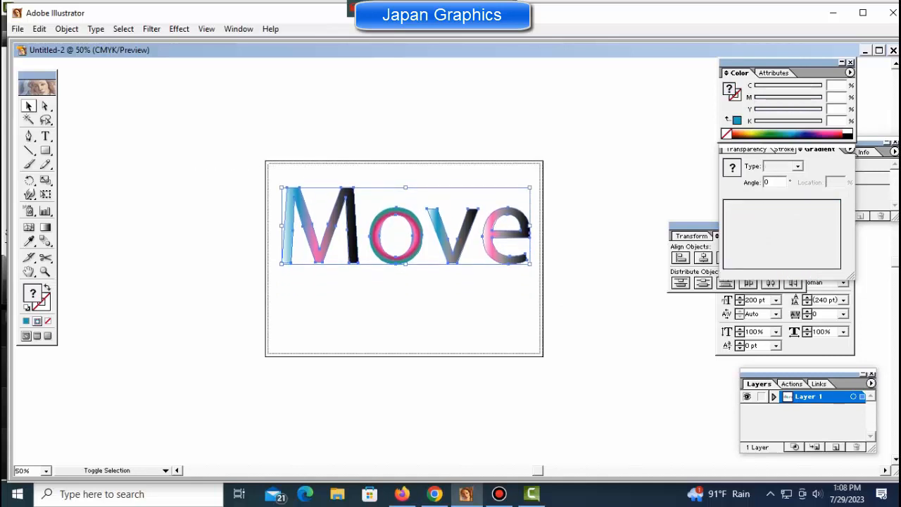
{"action": "key", "text": "shift+Right"}
{"action": "key", "text": "shift+Up"}
{"action": "key", "text": "shift+Up"}
{"action": "key", "text": "shift+Up"}
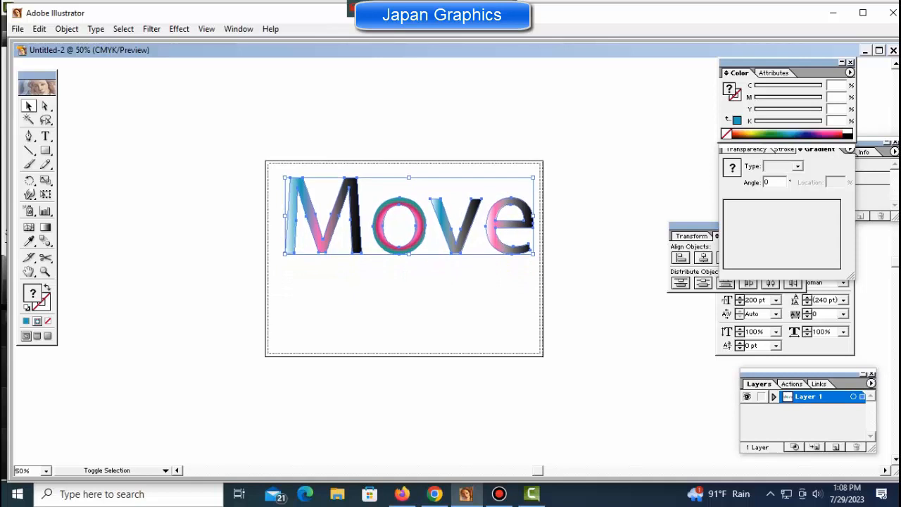
{"action": "key", "text": "shift+Up"}
{"action": "key", "text": "shift+Right"}
{"action": "key", "text": "shift+Up"}
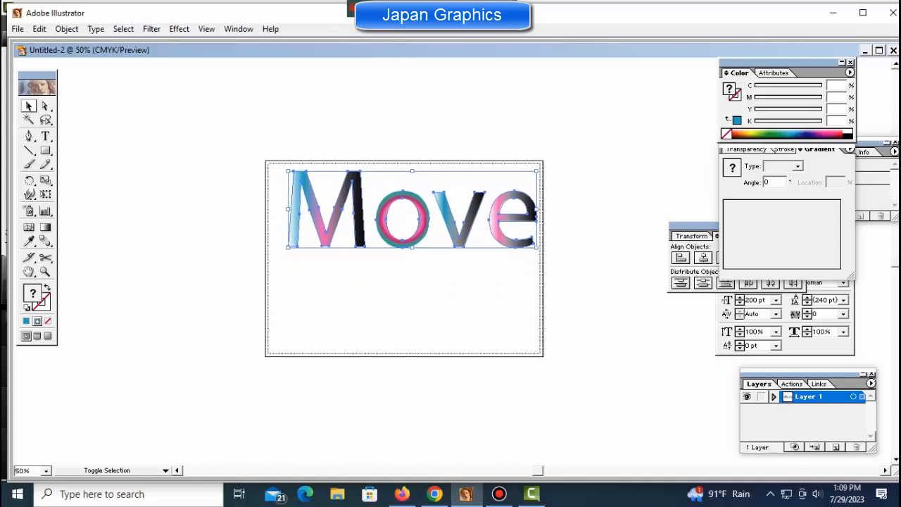
{"action": "key", "text": "shift+Left"}
{"action": "key", "text": "shift+Up"}
{"action": "key", "text": "shift+Up"}
{"action": "key", "text": "shift+Down"}
{"action": "key", "text": "shift+Down"}
{"action": "key", "text": "shift+Down"}
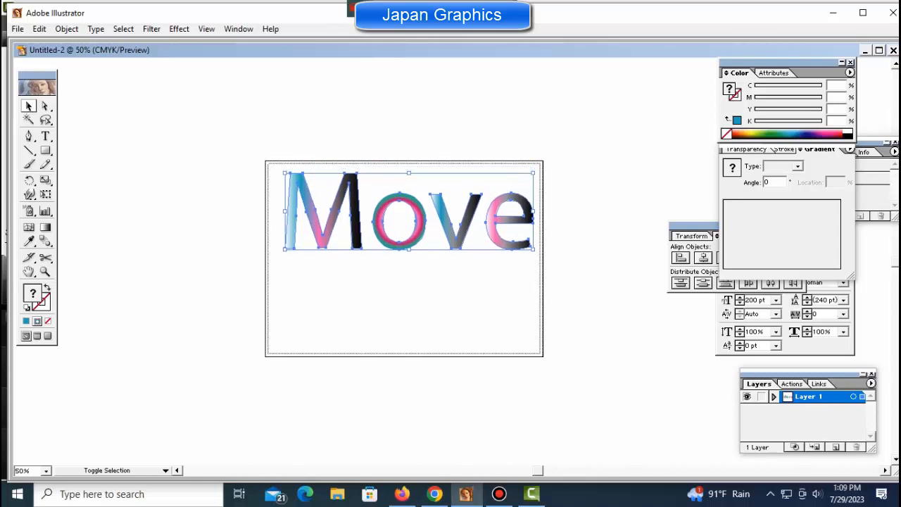
{"action": "key", "text": "ctrl+shift+a"}
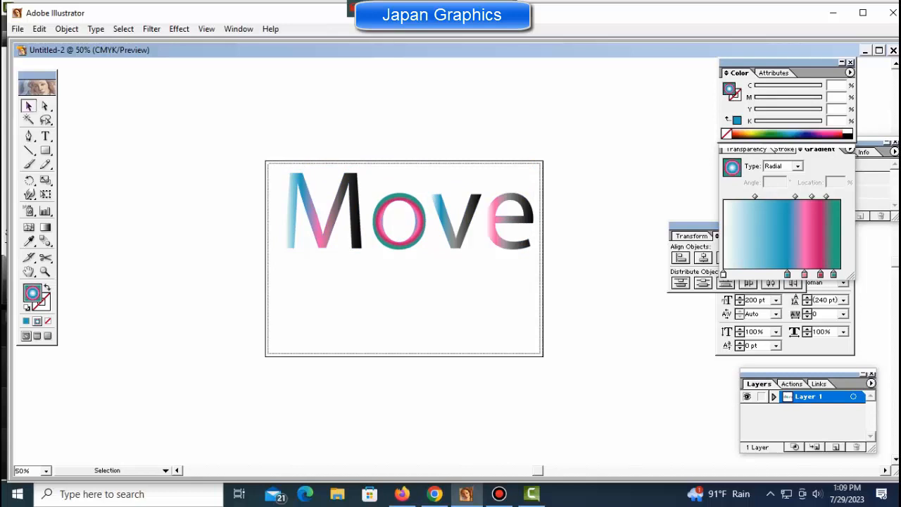
{"action": "left_click_drag", "start_coordinate": [229, 138], "coordinate": [423, 252]}
{"action": "left_click", "coordinate": [375, 166]}
{"action": "left_click_drag", "start_coordinate": [375, 166], "coordinate": [509, 273]}
{"action": "left_click", "coordinate": [508, 274]}
{"action": "left_click_drag", "start_coordinate": [577, 185], "coordinate": [141, 251]}
{"action": "left_click", "coordinate": [219, 136]}
{"action": "left_click_drag", "start_coordinate": [219, 135], "coordinate": [614, 228]}
{"action": "left_click", "coordinate": [587, 170]}
{"action": "left_click_drag", "start_coordinate": [587, 170], "coordinate": [274, 201]}
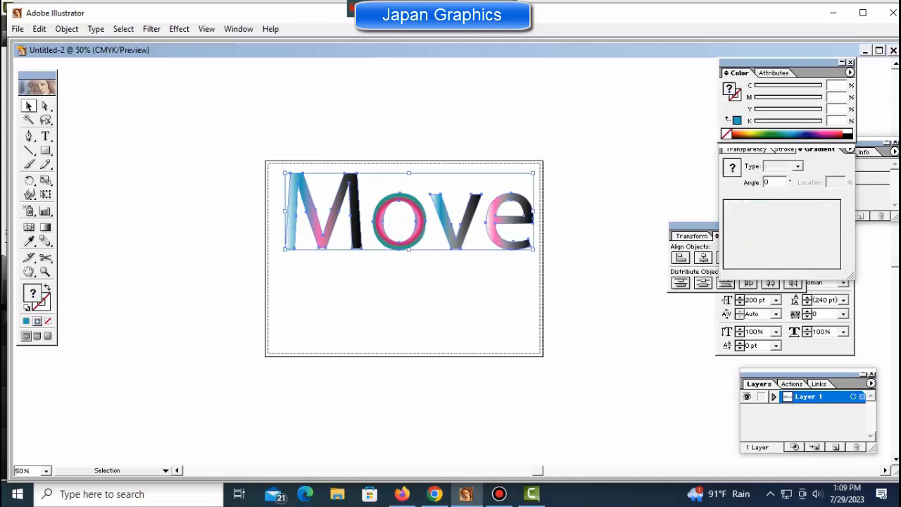
{"action": "left_click", "coordinate": [274, 201]}
{"action": "left_click", "coordinate": [399, 244]}
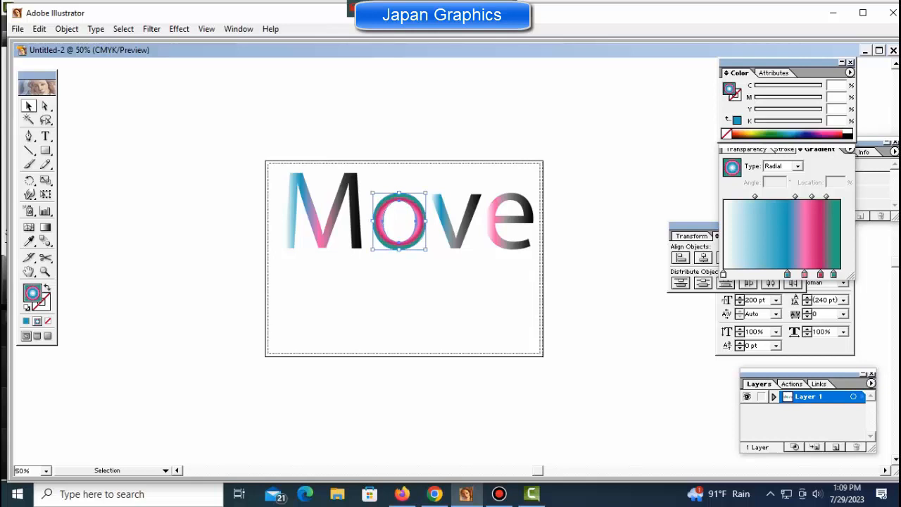
{"action": "key", "text": "ctrl+shift+a"}
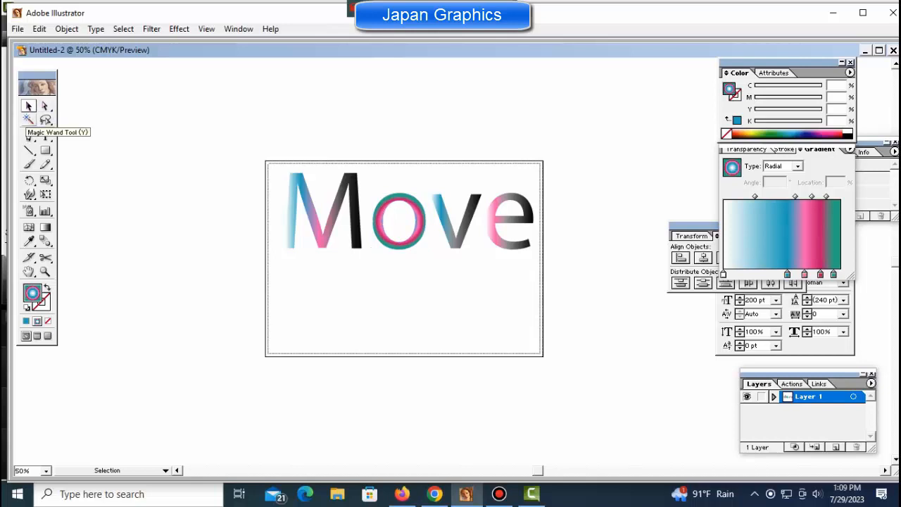
{"action": "left_click", "coordinate": [355, 215]}
{"action": "key", "text": "ctrl+shift+a"}
{"action": "left_click", "coordinate": [420, 222]}
Pick up the linear gradient of the letter "v" and draw a wide rectangle with it below "Move", nearly as wide as the word.
{"action": "left_click", "coordinate": [457, 238]}
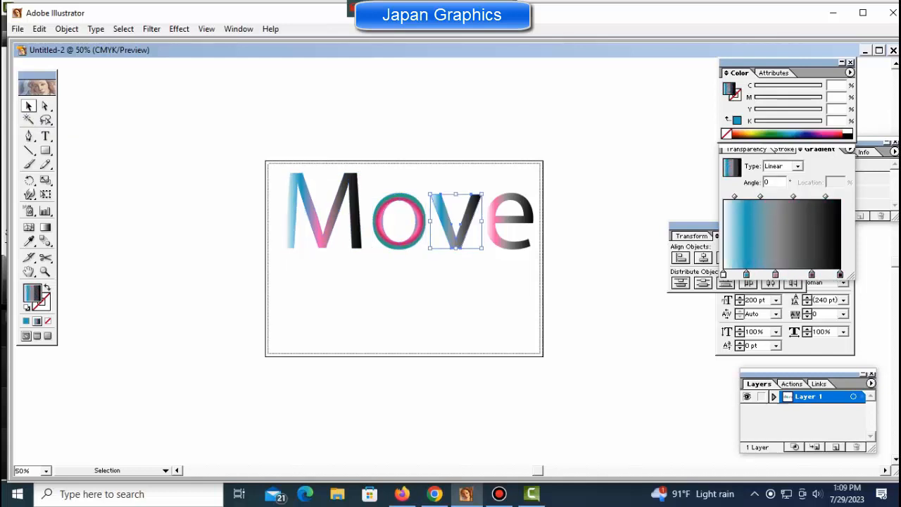
{"action": "key", "text": "ctrl+shift+a"}
{"action": "left_click", "coordinate": [45, 151]}
{"action": "left_click_drag", "start_coordinate": [312, 287], "coordinate": [534, 346]}
{"action": "left_click_drag", "start_coordinate": [423, 316], "coordinate": [391, 304]}
{"action": "left_click_drag", "start_coordinate": [502, 303], "coordinate": [528, 303]}
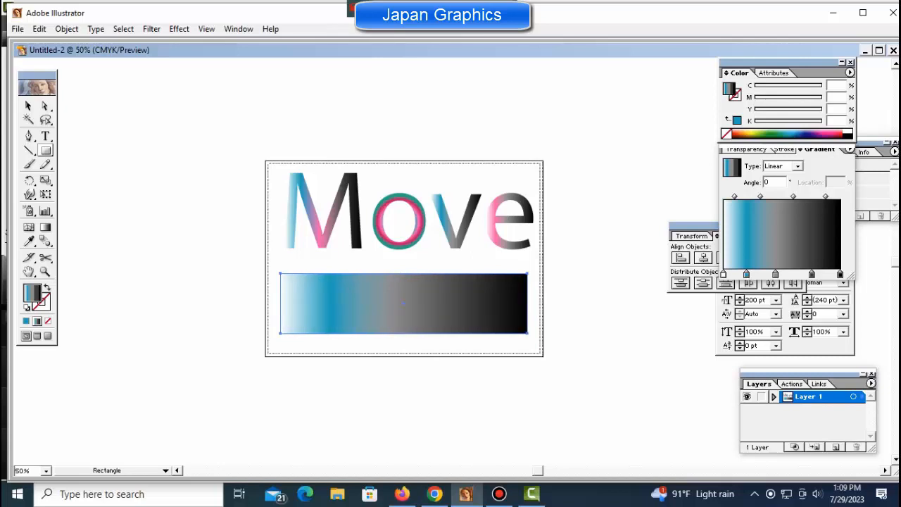
Switch the rectangle's 100% gradient stop to CMYK and colour it pink, about C 2%, M 78%.
{"action": "left_click", "coordinate": [840, 275]}
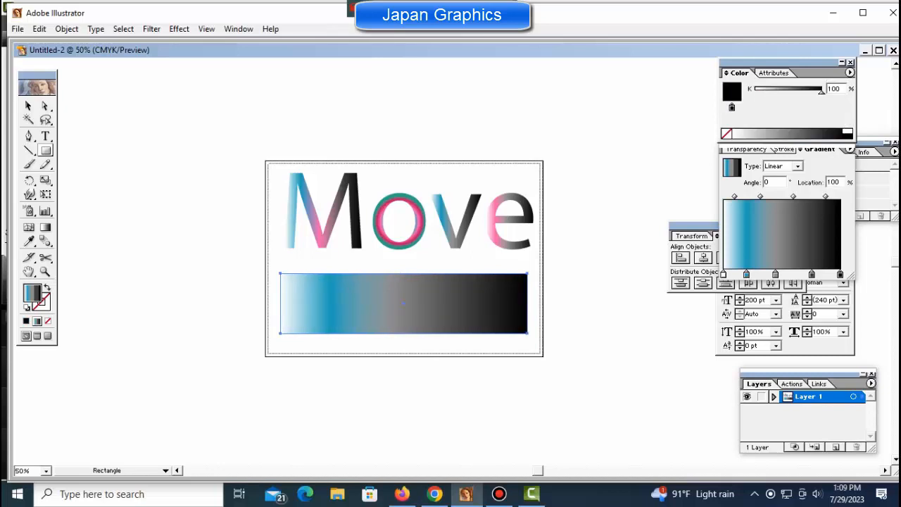
{"action": "left_click", "coordinate": [850, 72]}
{"action": "left_click", "coordinate": [782, 131]}
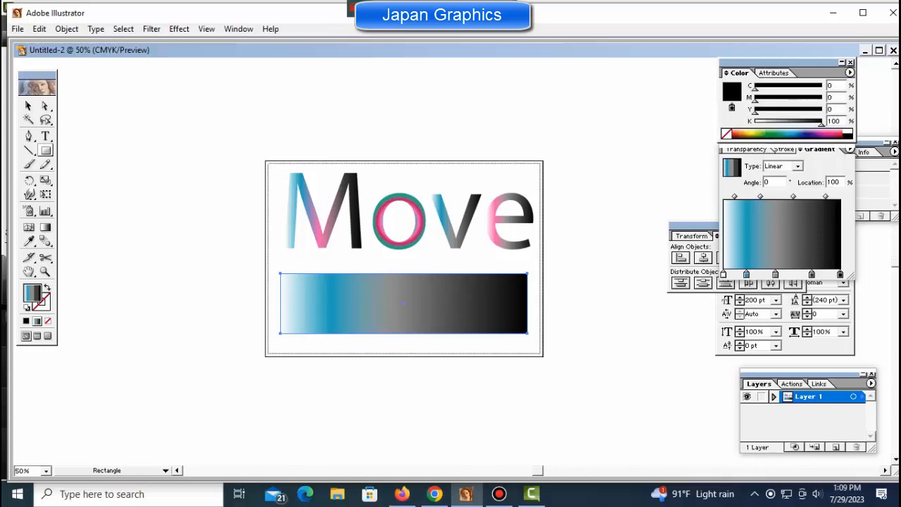
{"action": "left_click", "coordinate": [841, 134]}
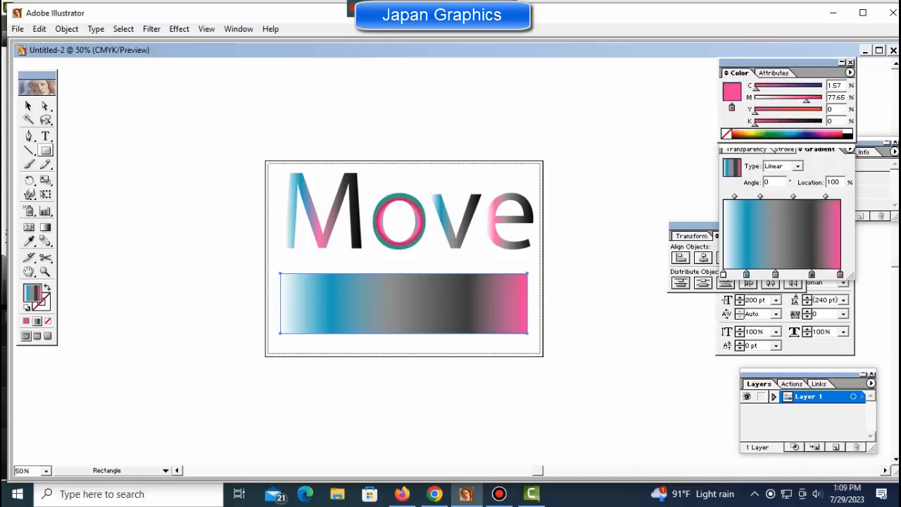
Switch the rectangle's 76% gradient stop to CMYK and colour it blue, about C 95%, M 34%, Y 10%, K 2%.
{"action": "left_click", "coordinate": [812, 275]}
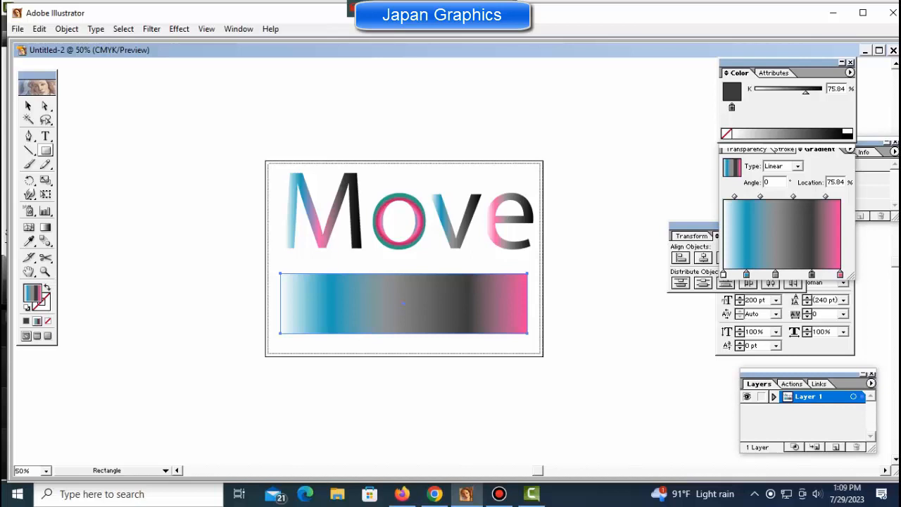
{"action": "left_click", "coordinate": [850, 73]}
{"action": "left_click", "coordinate": [778, 128]}
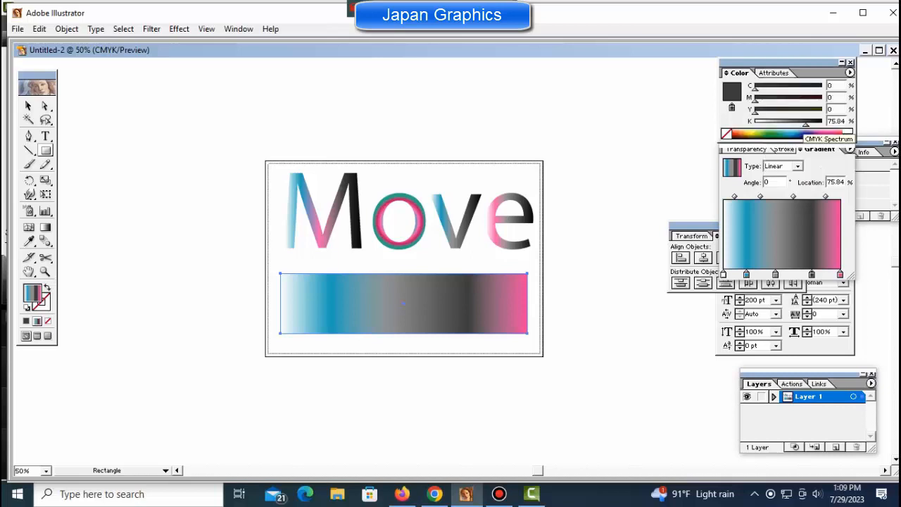
{"action": "left_click", "coordinate": [803, 133]}
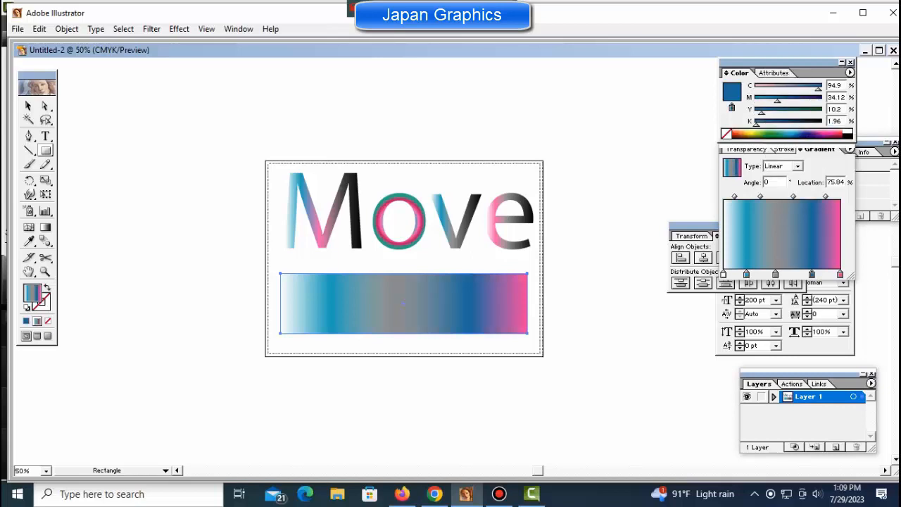
Switch the rectangle's 45% gradient stop to CMYK and colour it orange, about C 2%, M 49%, Y 93%.
{"action": "left_click", "coordinate": [775, 274]}
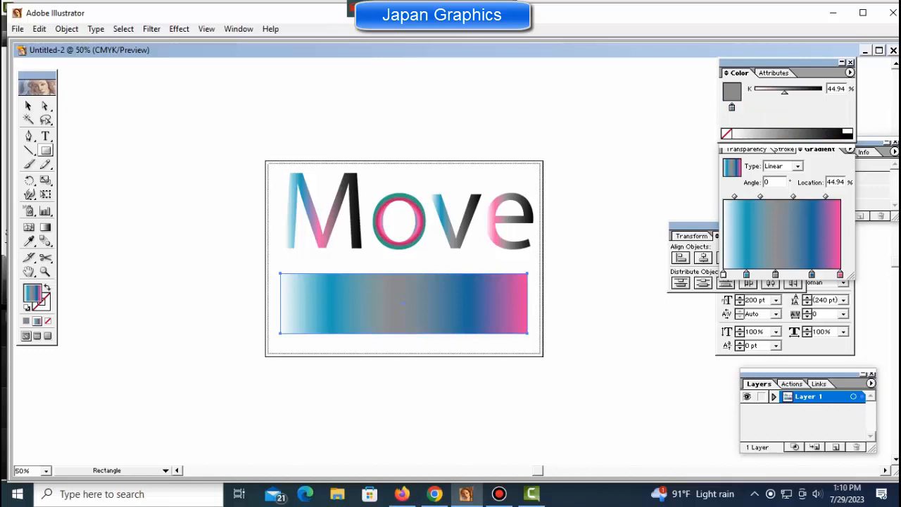
{"action": "left_click", "coordinate": [850, 73]}
{"action": "left_click", "coordinate": [782, 131]}
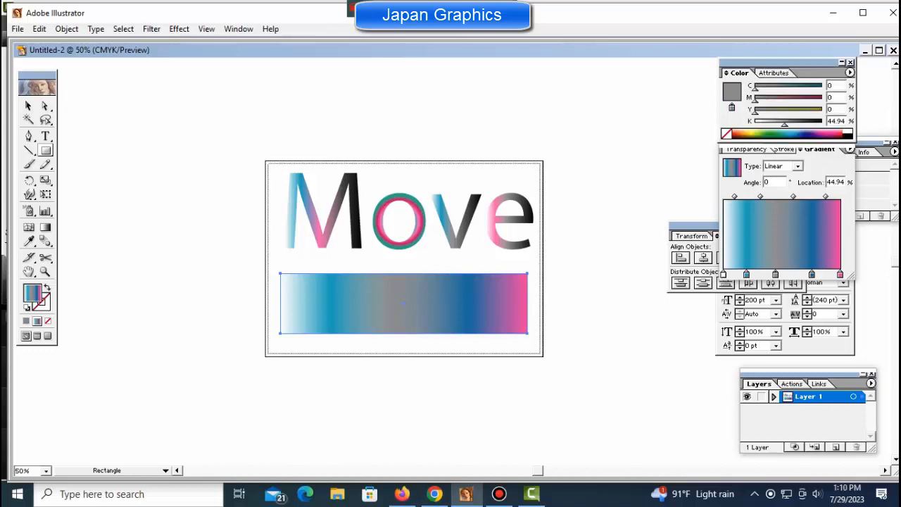
{"action": "left_click", "coordinate": [744, 133]}
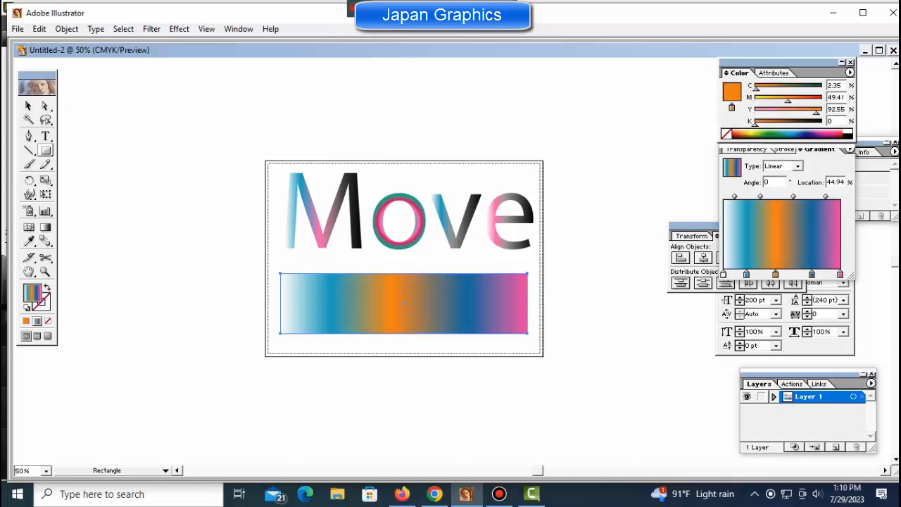
Move the gradient rectangle to the left and slightly down so that its left half overhangs the artboard's edge.
{"action": "key", "text": "a"}
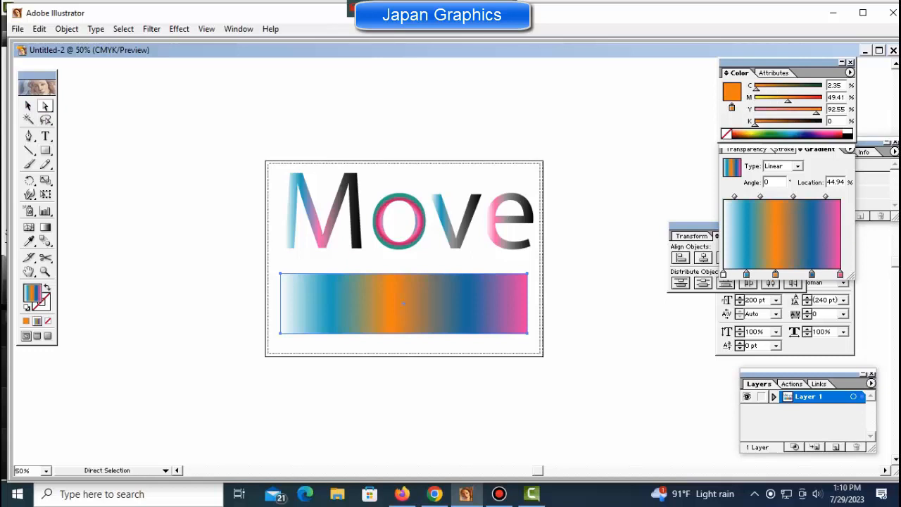
{"action": "key", "text": "ctrl+shift+a"}
{"action": "left_click", "coordinate": [404, 303]}
{"action": "left_click_drag", "start_coordinate": [404, 303], "coordinate": [277, 316]}
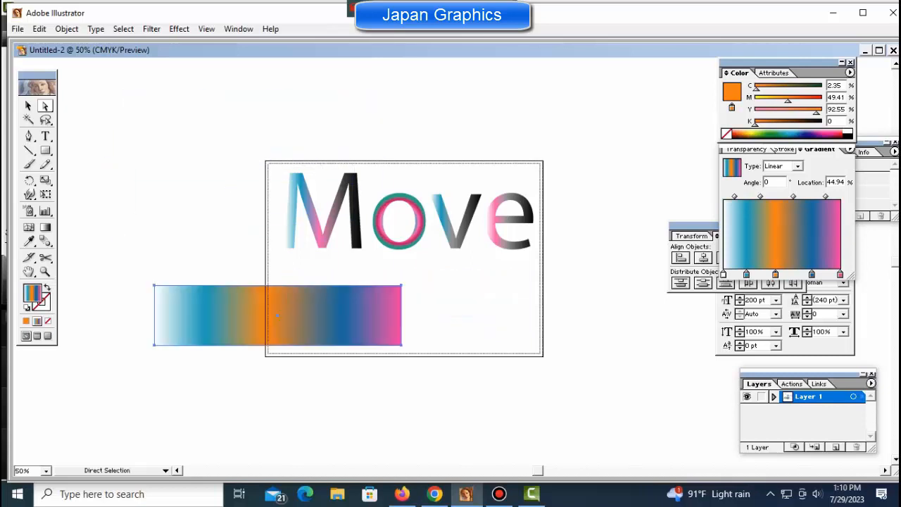
Start a Flag warp effect on the gradient rectangle, with the preview on and the dialog moved clear of the shape.
{"action": "left_click", "coordinate": [95, 29]}
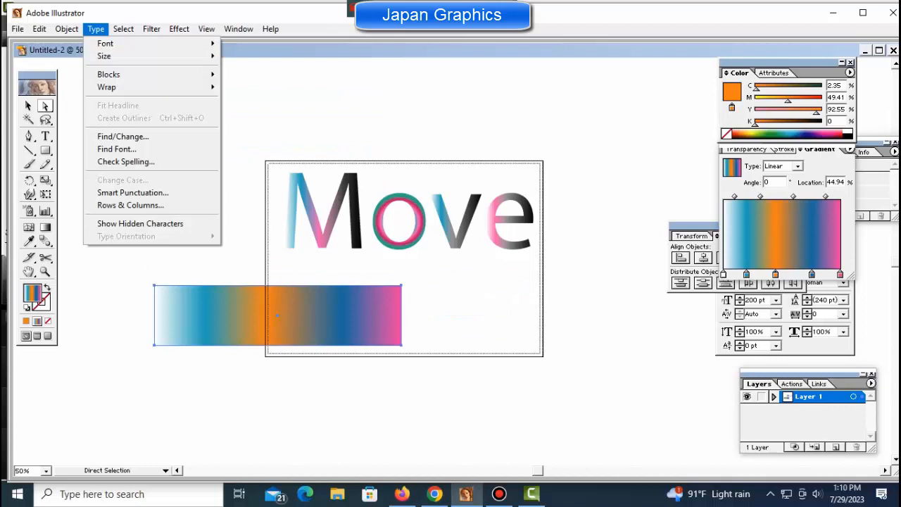
{"action": "mouse_move", "coordinate": [151, 28]}
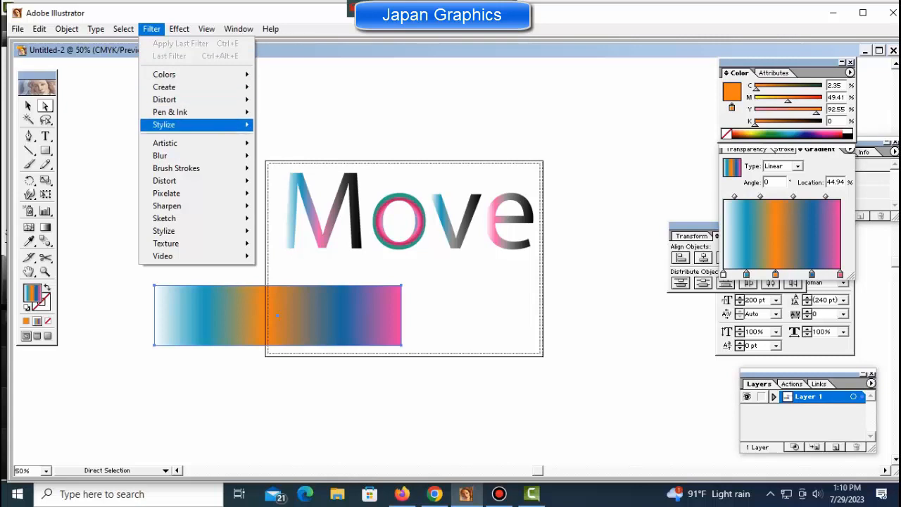
{"action": "mouse_move", "coordinate": [163, 125]}
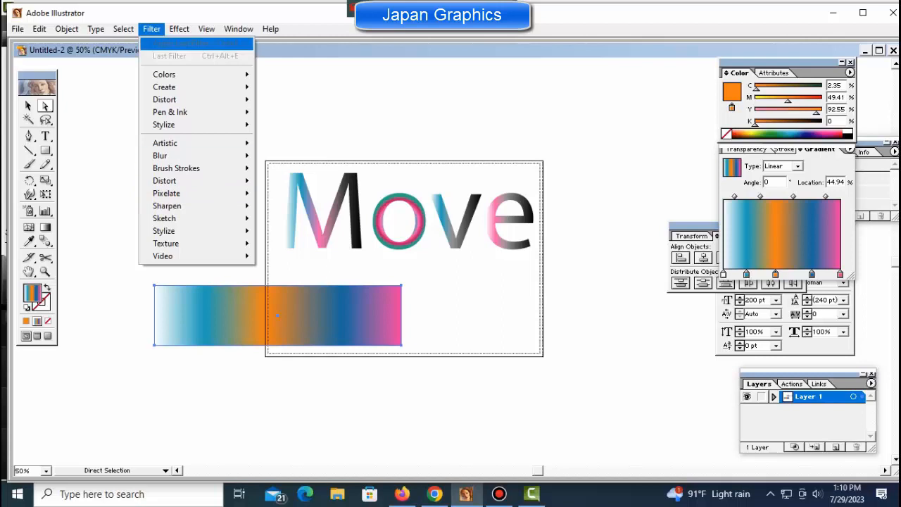
{"action": "mouse_move", "coordinate": [178, 29]}
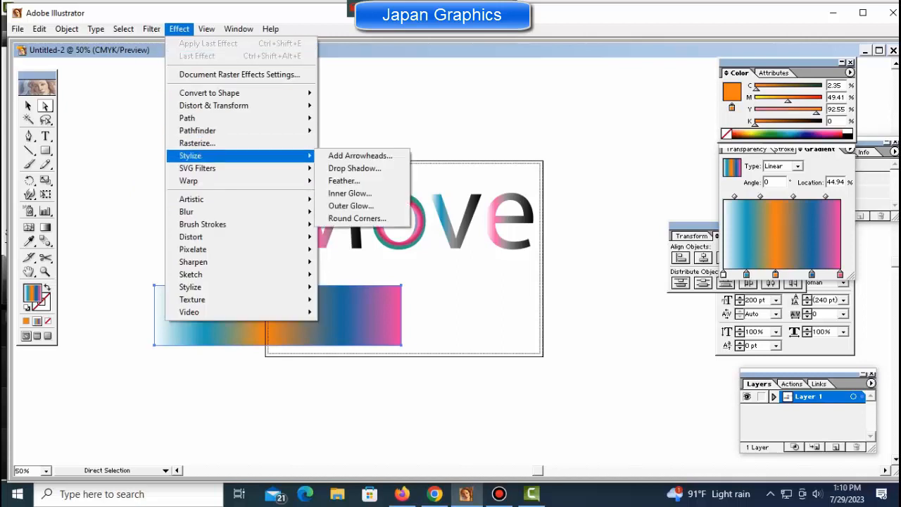
{"action": "mouse_move", "coordinate": [211, 181]}
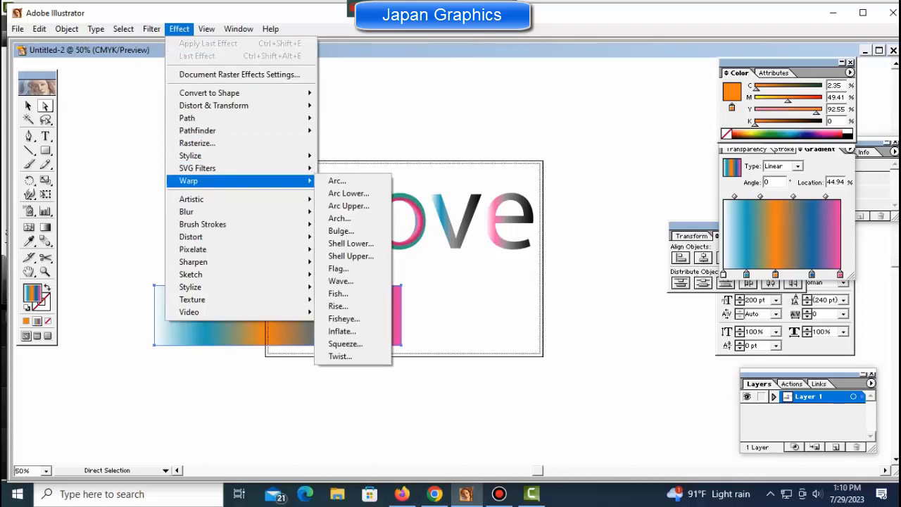
{"action": "mouse_move", "coordinate": [211, 224]}
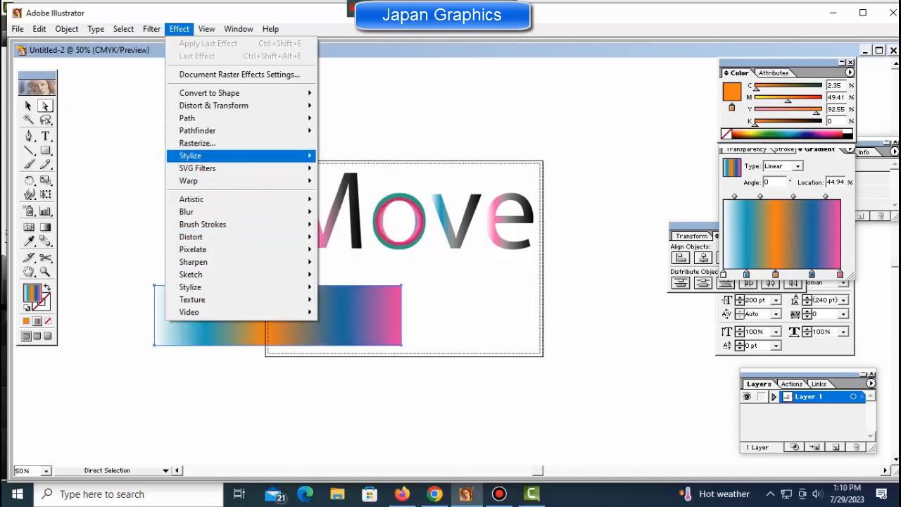
{"action": "mouse_move", "coordinate": [204, 131]}
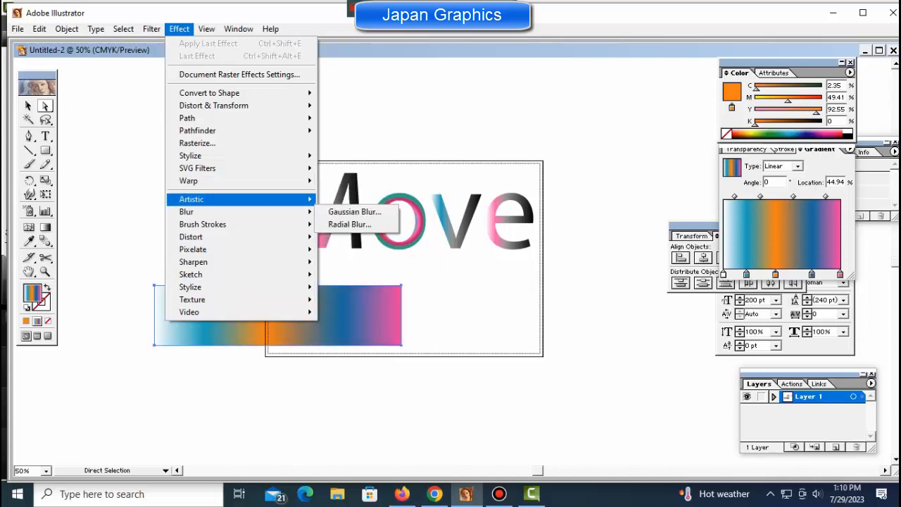
{"action": "mouse_move", "coordinate": [211, 181]}
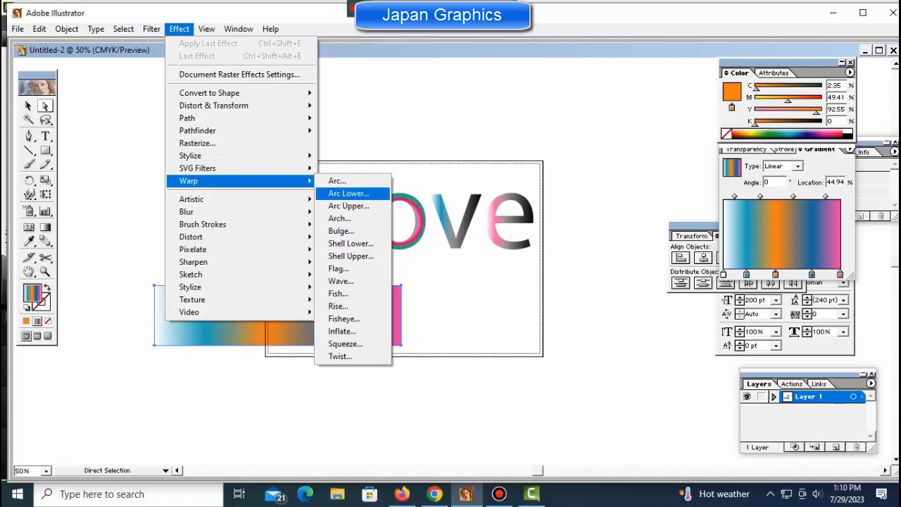
{"action": "left_click", "coordinate": [338, 268]}
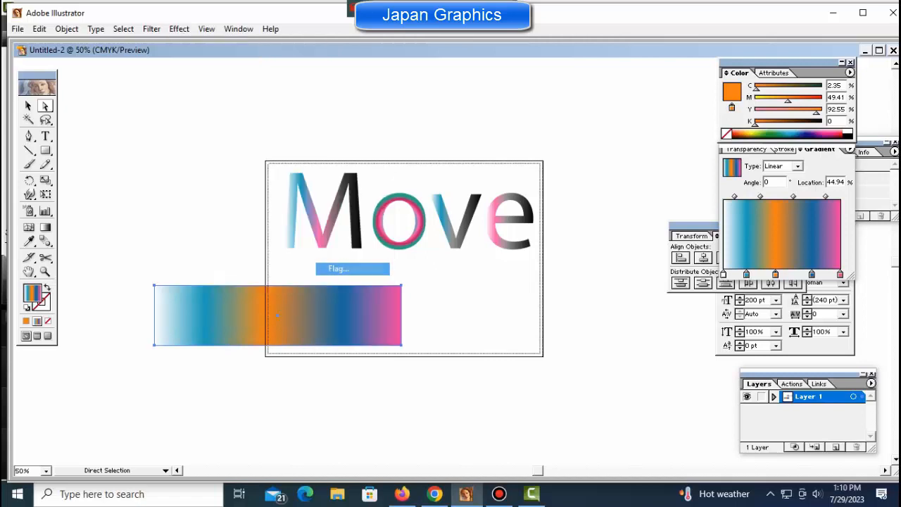
{"action": "left_click_drag", "start_coordinate": [456, 168], "coordinate": [584, 207]}
{"action": "left_click", "coordinate": [642, 265]}
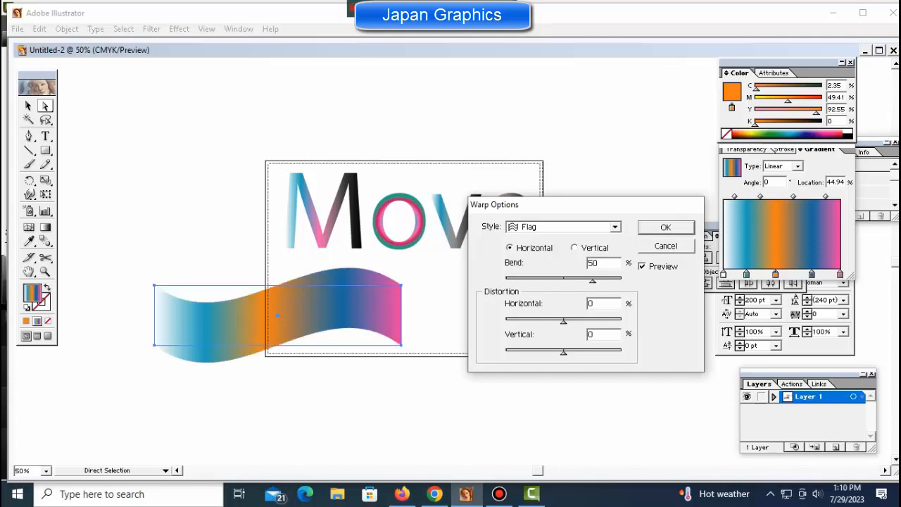
Apply the Flag warp with a bend of -38%, horizontal distortion of -67% and vertical distortion of 11%.
{"action": "left_click_drag", "start_coordinate": [592, 279], "coordinate": [541, 280]}
{"action": "left_click_drag", "start_coordinate": [564, 322], "coordinate": [524, 321]}
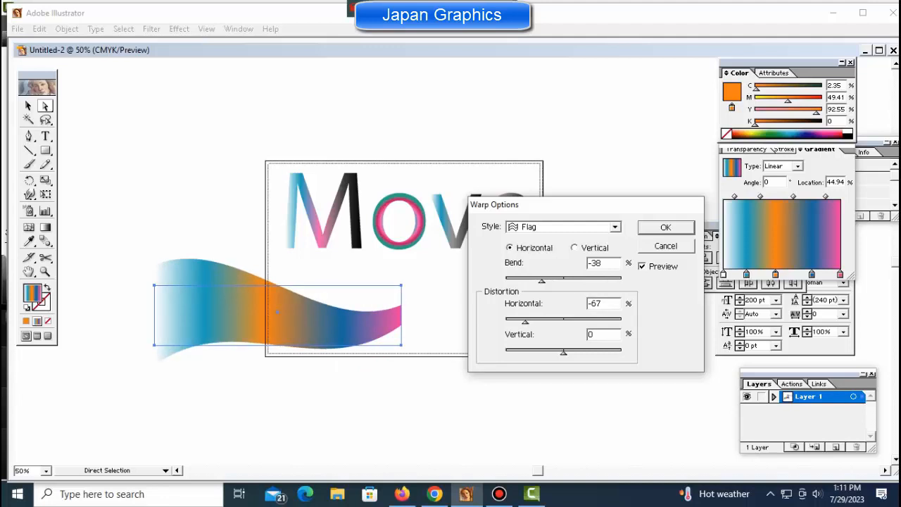
{"action": "mouse_move", "coordinate": [563, 350]}
{"action": "left_mouse_down"}
{"action": "mouse_move", "coordinate": [551, 351]}
{"action": "mouse_move", "coordinate": [571, 350]}
{"action": "left_mouse_up"}
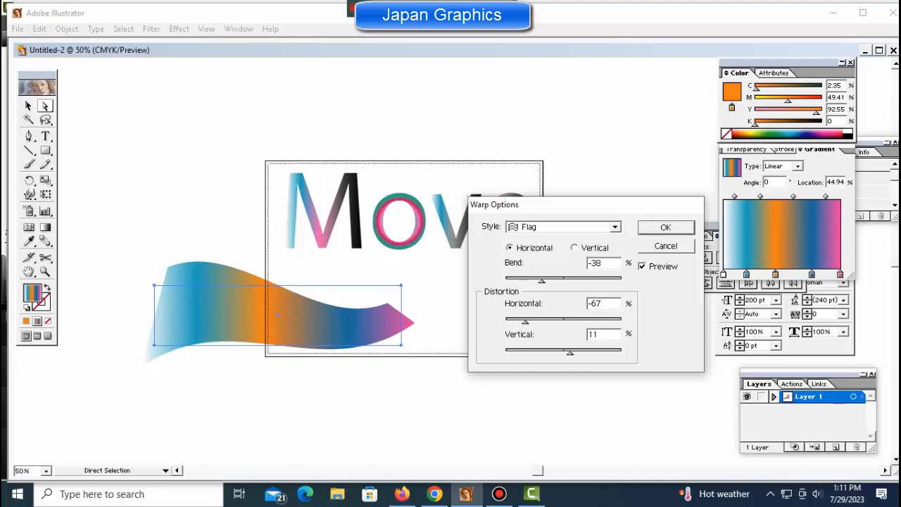
{"action": "key", "text": "Return"}
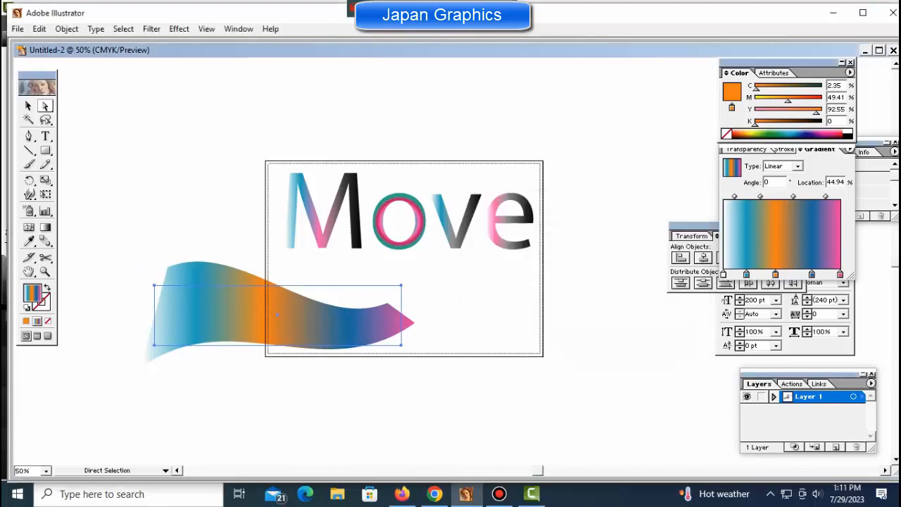
Move the warped flag off the artboard, up above and to the left of the word "Move".
{"action": "left_click", "coordinate": [598, 302]}
{"action": "left_click_drag", "start_coordinate": [124, 109], "coordinate": [783, 414]}
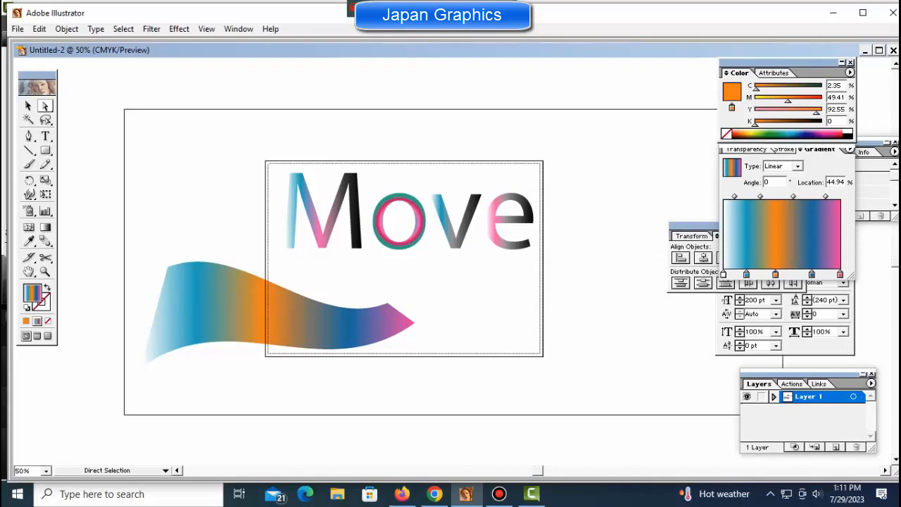
{"action": "key", "text": "ctrl+minus"}
{"action": "left_click_drag", "start_coordinate": [366, 281], "coordinate": [363, 166]}
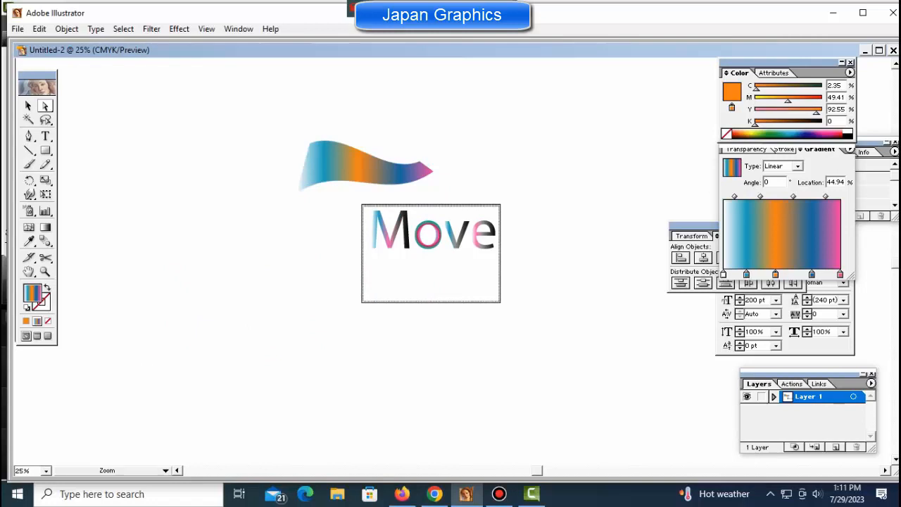
{"action": "key", "text": "ctrl+plus"}
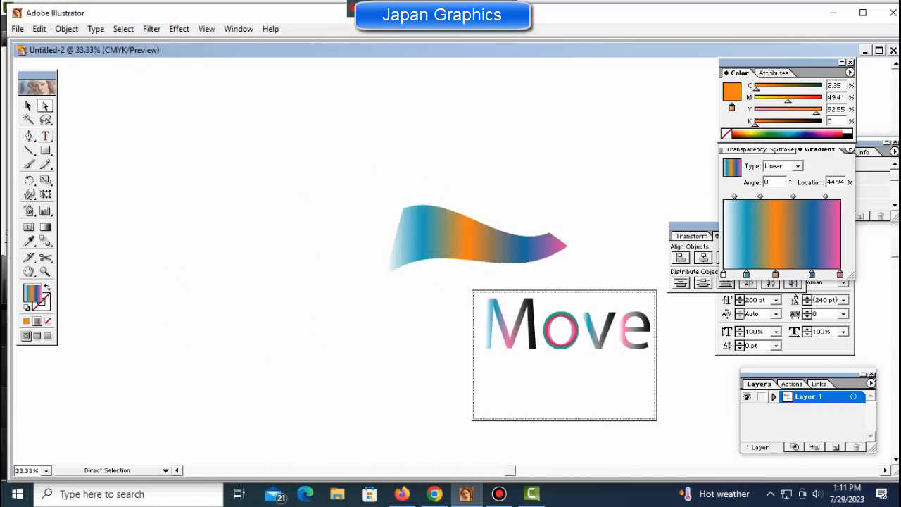
Prepare the Pen tool with no fill and a black stroke of K 100%.
{"action": "key", "text": "p"}
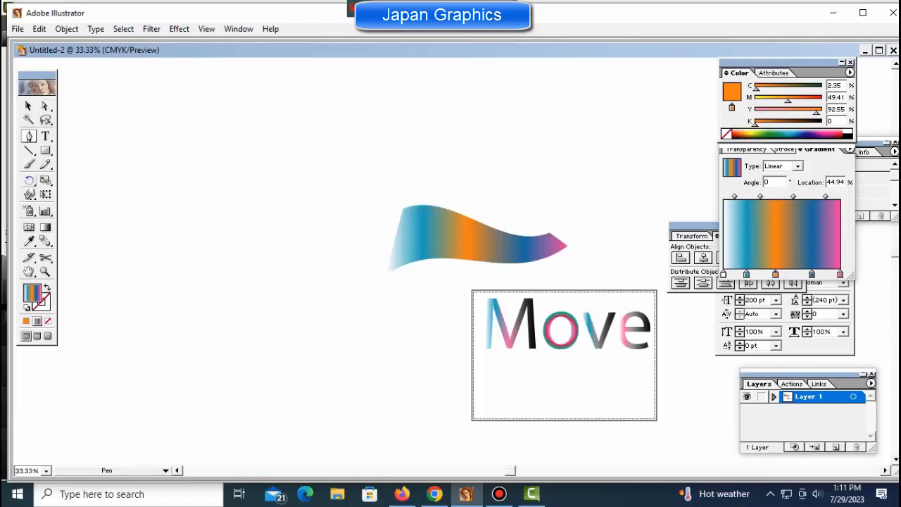
{"action": "left_click", "coordinate": [47, 321]}
{"action": "key", "text": "x"}
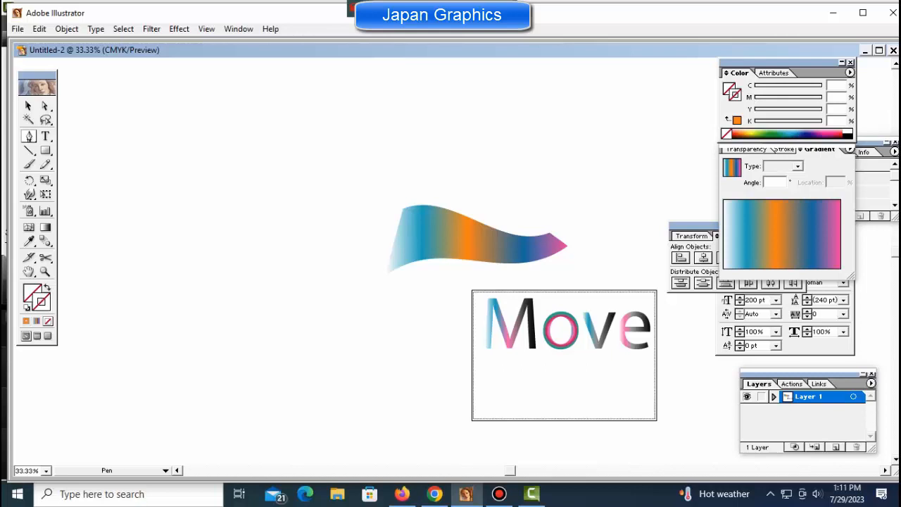
{"action": "left_click", "coordinate": [848, 136]}
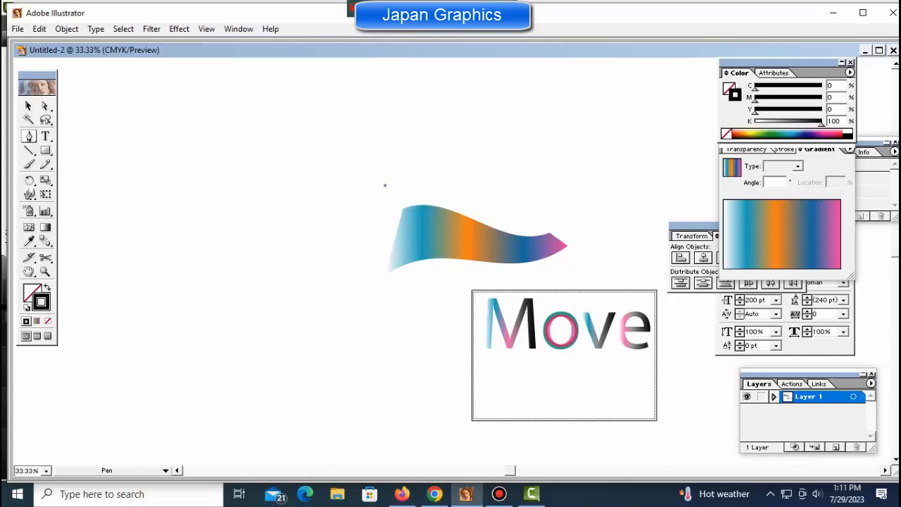
Draw a long, narrow, slanted four-sided flagpole with the Pen tool along the flag's left edge.
{"action": "left_click_drag", "start_coordinate": [384, 186], "coordinate": [405, 185]}
{"action": "left_click", "coordinate": [341, 397]}
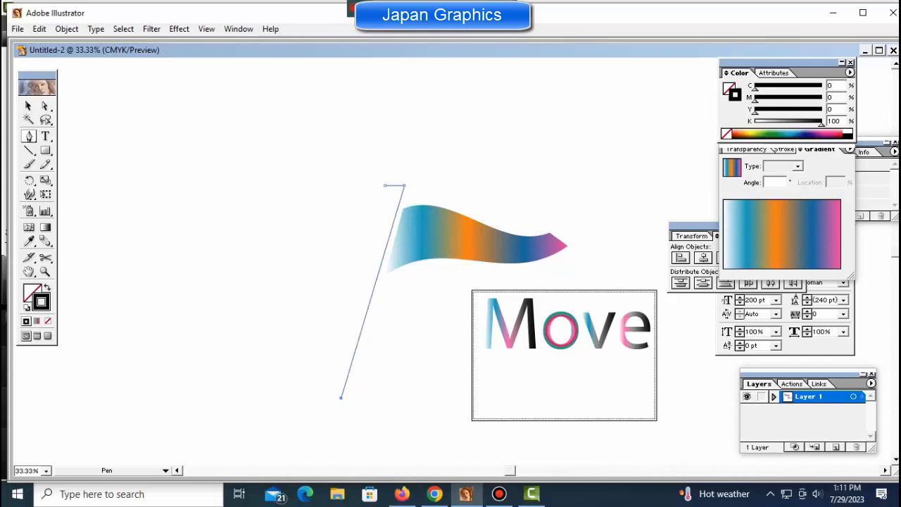
{"action": "left_click", "coordinate": [323, 398], "text": "shift"}
{"action": "key", "text": "ctrl+z"}
{"action": "left_click", "coordinate": [321, 391]}
{"action": "left_click", "coordinate": [385, 185]}
{"action": "key", "text": "ctrl+shift+a"}
Select the slanted pole and nudge it until its upper end meets the flag's upper-left corner.
{"action": "left_click_drag", "start_coordinate": [339, 176], "coordinate": [386, 265]}
{"action": "key", "text": "v"}
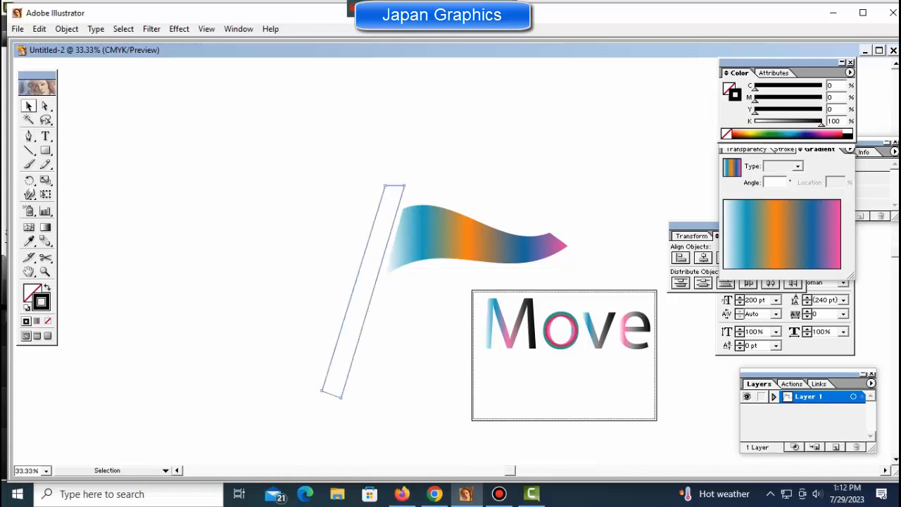
{"action": "key", "text": "a"}
{"action": "key", "text": "ctrl+shift+a"}
{"action": "left_click_drag", "start_coordinate": [310, 286], "coordinate": [357, 346]}
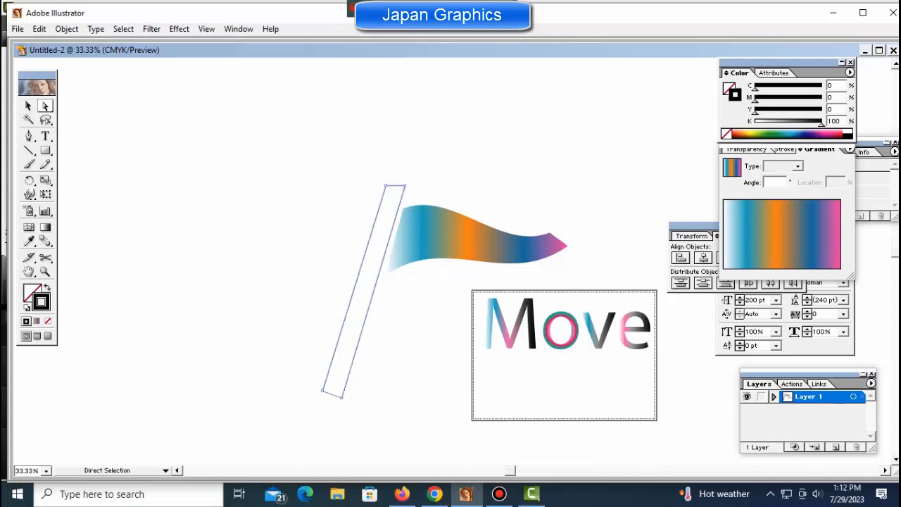
{"action": "key", "text": "shift+Right"}
{"action": "key", "text": "shift+Right"}
{"action": "key", "text": "shift+Right"}
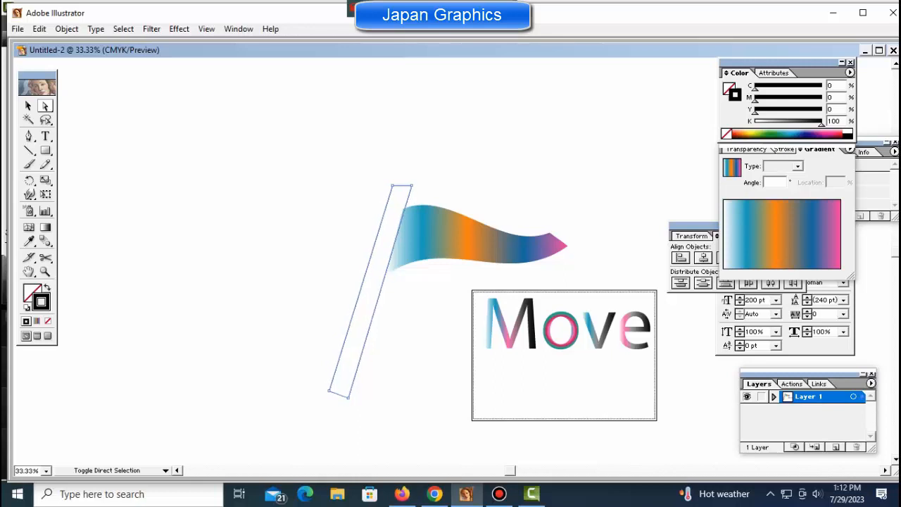
{"action": "key", "text": "shift+Down"}
{"action": "key", "text": "shift+Down"}
{"action": "key", "text": "shift+Down"}
{"action": "key", "text": "shift+Down"}
{"action": "key", "text": "shift+Down"}
{"action": "key", "text": "shift+Down"}
{"action": "key", "text": "shift+Down"}
{"action": "key", "text": "shift+Down"}
{"action": "key", "text": "shift+Down"}
{"action": "key", "text": "shift+Down"}
{"action": "key", "text": "shift+Left"}
{"action": "key", "text": "shift+Left"}
{"action": "key", "text": "shift+Left"}
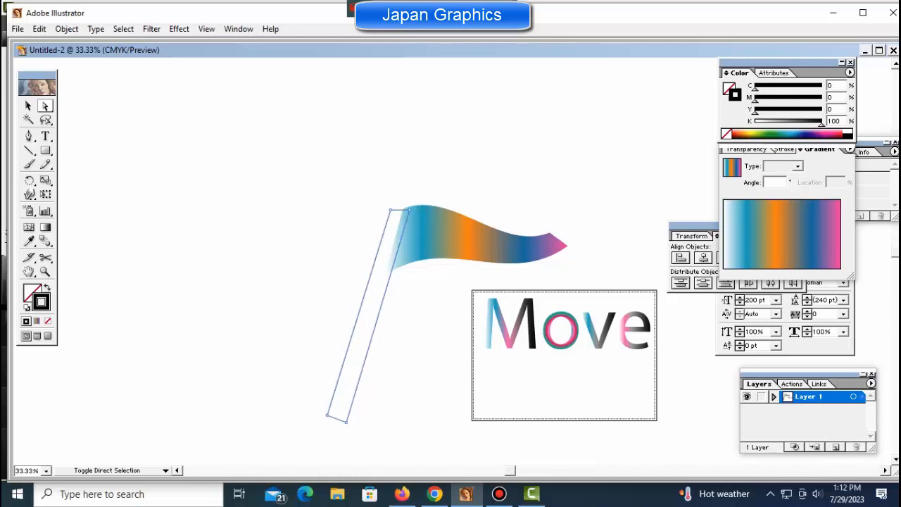
{"action": "key", "text": "shift+Up"}
{"action": "key", "text": "shift+Up"}
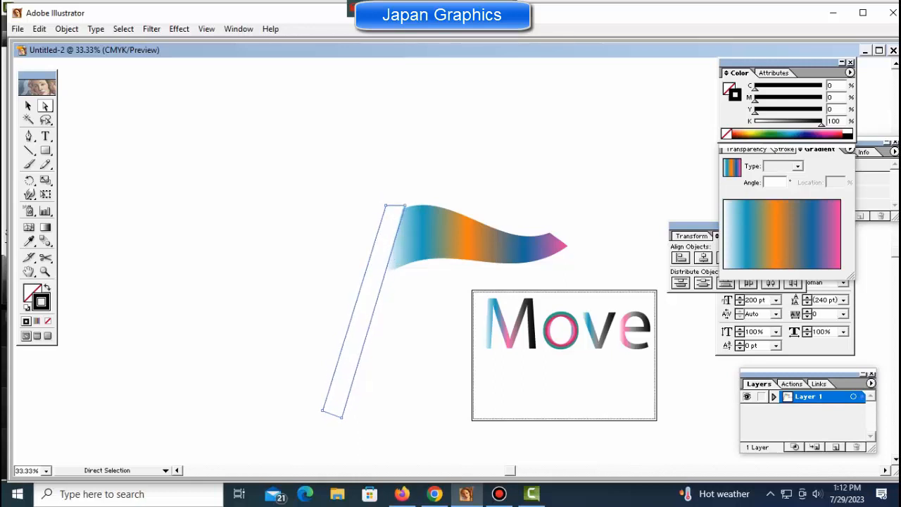
Try a pink stroke of about M 95% on the slanted pole, then undo the colour change.
{"action": "key", "text": "ctrl+shift+a"}
{"action": "left_click_drag", "start_coordinate": [267, 323], "coordinate": [374, 386]}
{"action": "left_click", "coordinate": [832, 134]}
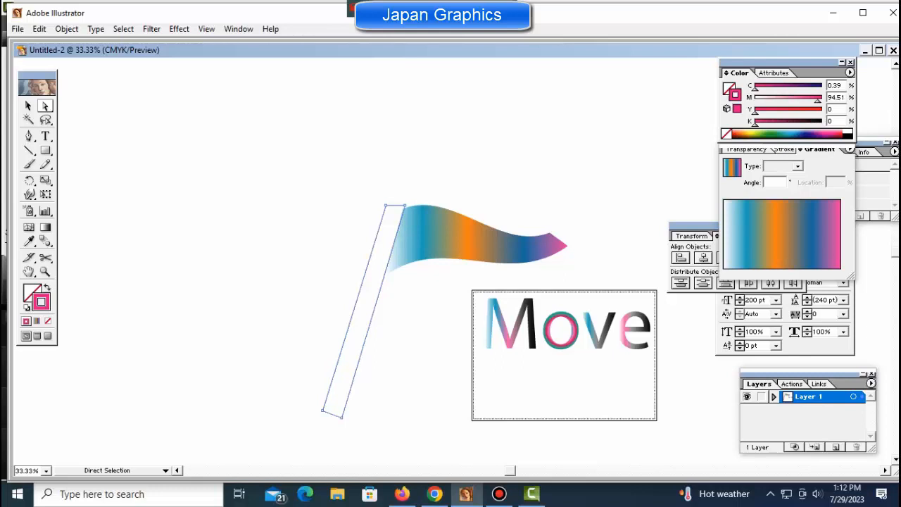
{"action": "key", "text": "ctrl+z"}
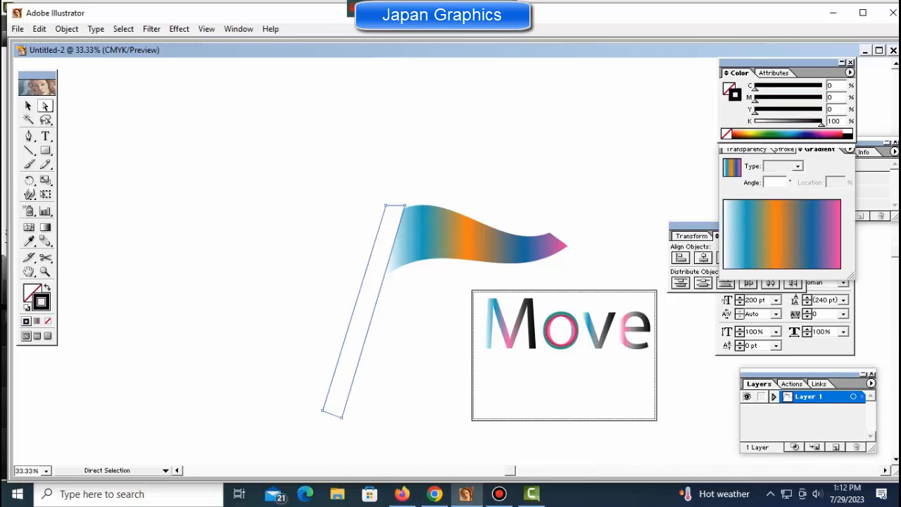
Fill the slanted pole with solid black, then deselect and reselect it.
{"action": "left_click", "coordinate": [26, 321]}
{"action": "key", "text": "ctrl+shift+a"}
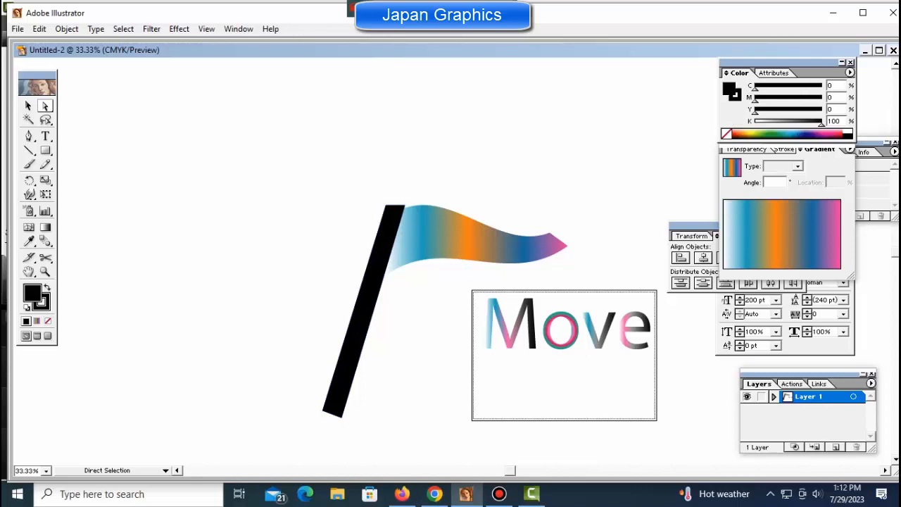
{"action": "left_click", "coordinate": [366, 307]}
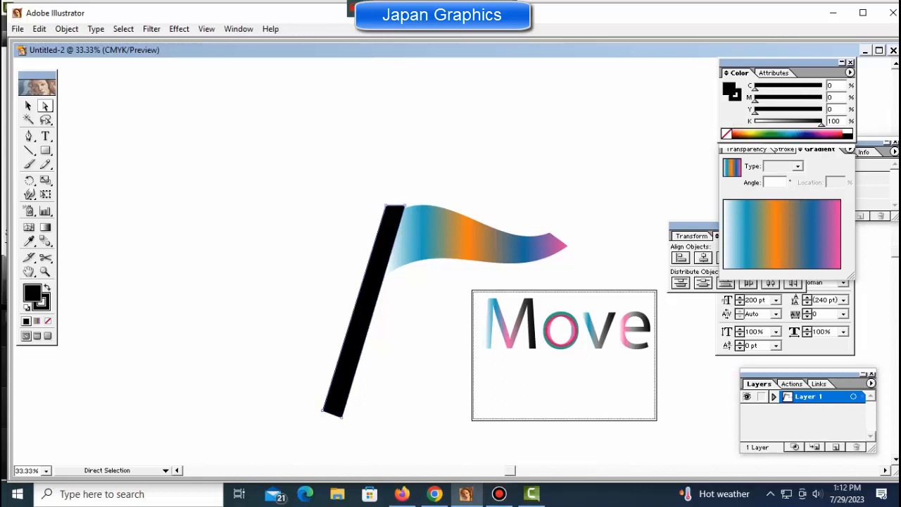